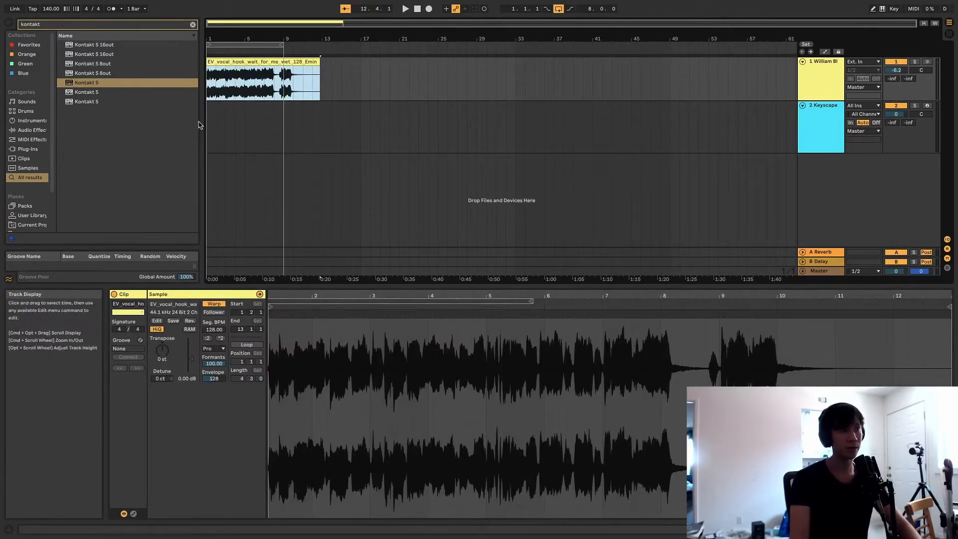
Step: Insert an empty 8-bar MIDI clip on the Keyscape track, spanning bars 1 to 9 beneath the vocal
double_click(228, 61)
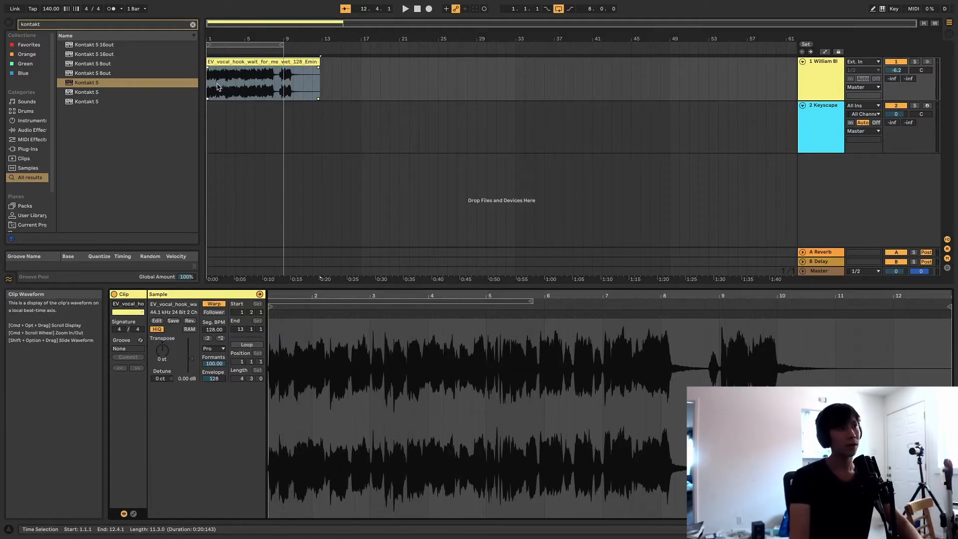
left_click(211, 130)
left_click(287, 119, "shift")
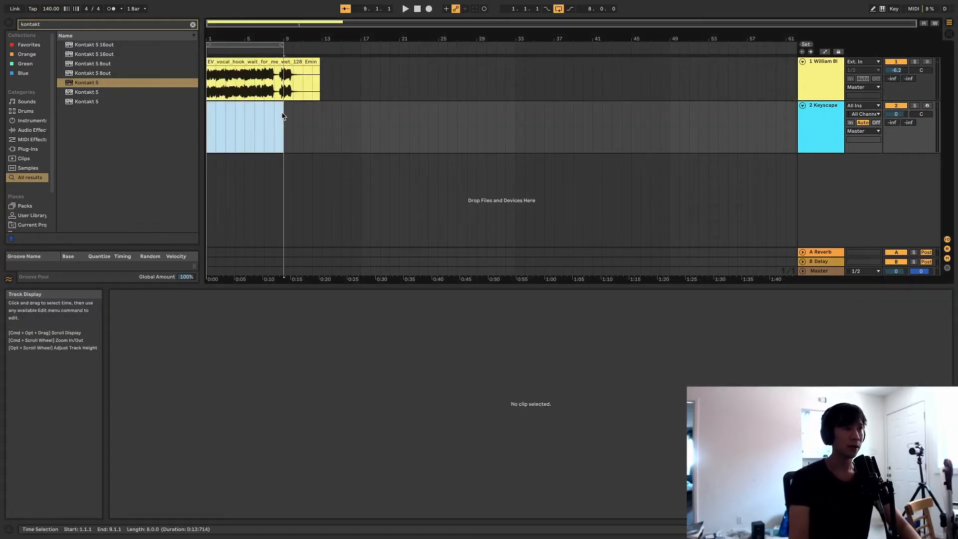
right_click(282, 115)
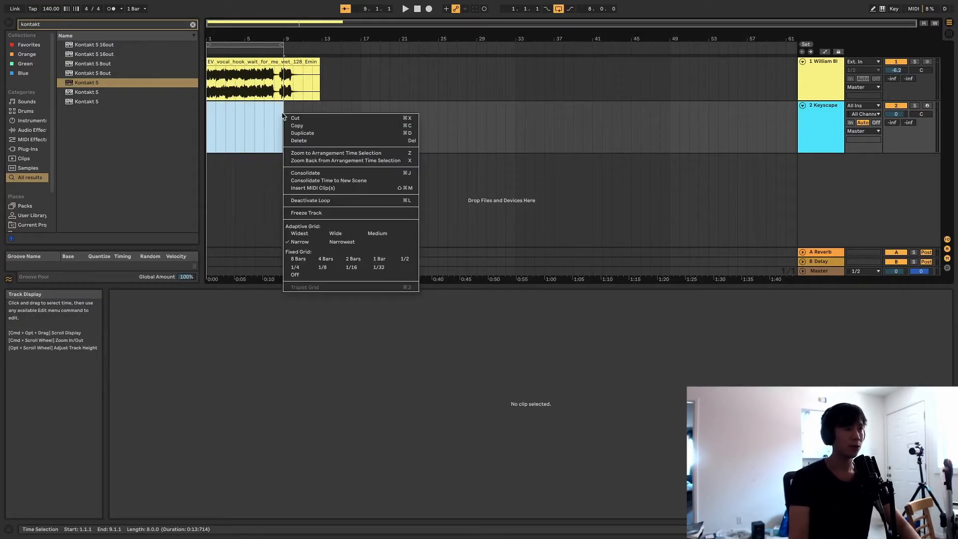
left_click(322, 189)
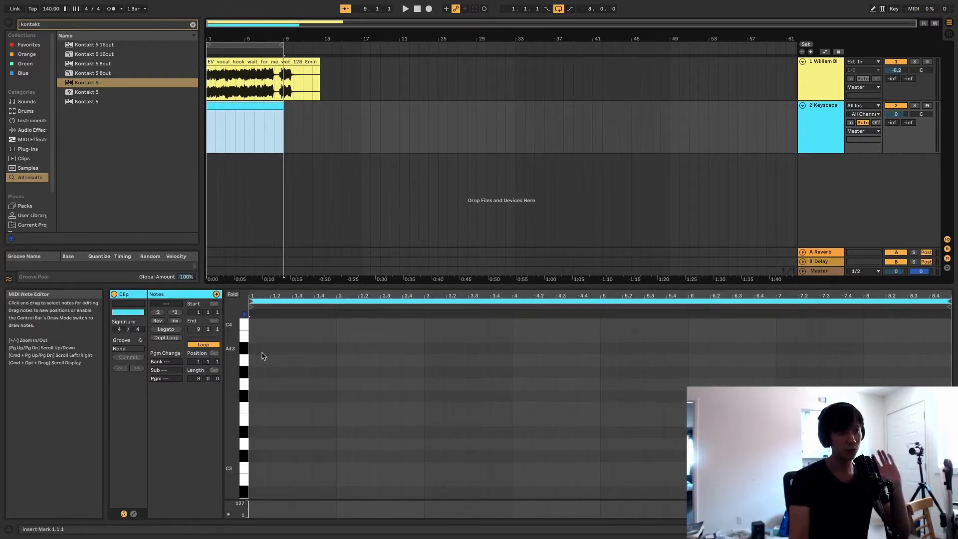
Step: Try four consecutive one-bar G3 notes from the clip's start, play them against the vocal, and delete them all
double_click(252, 385)
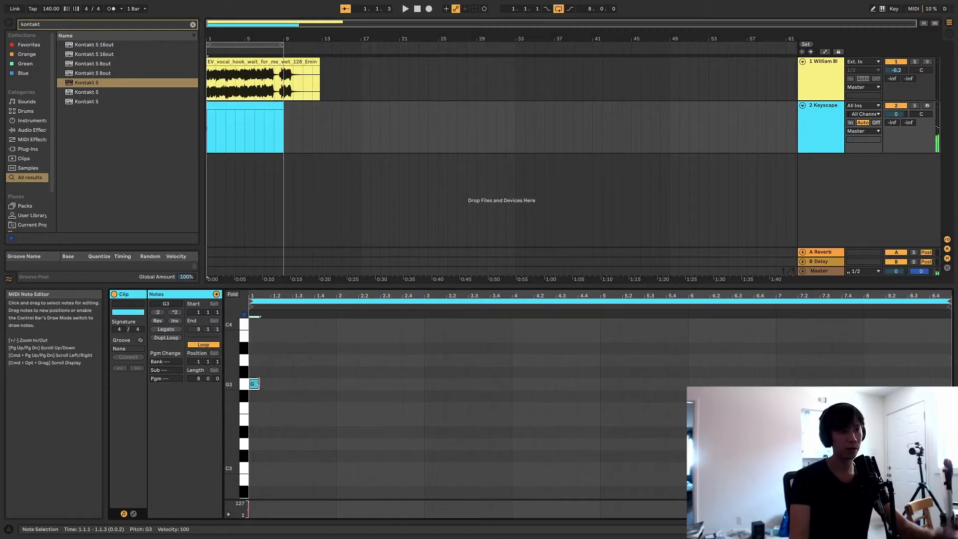
left_click_drag(258, 384, 336, 376)
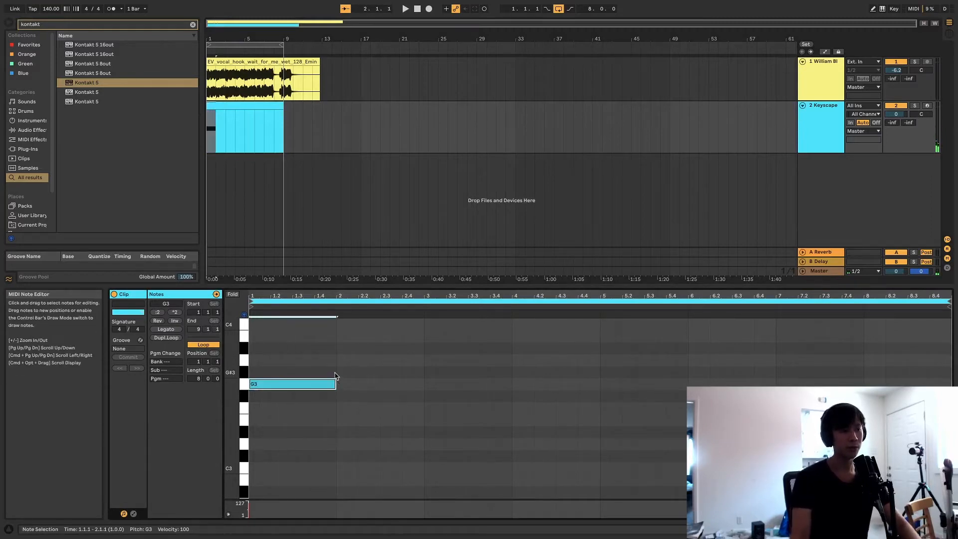
key("super+d")
key("super+d")
key("super+d")
key("space")
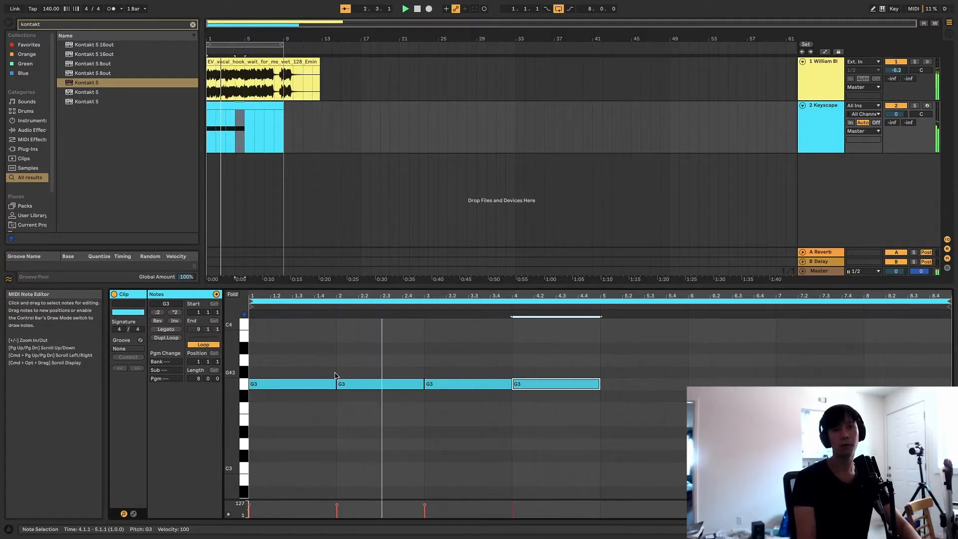
key("space")
left_click(447, 345)
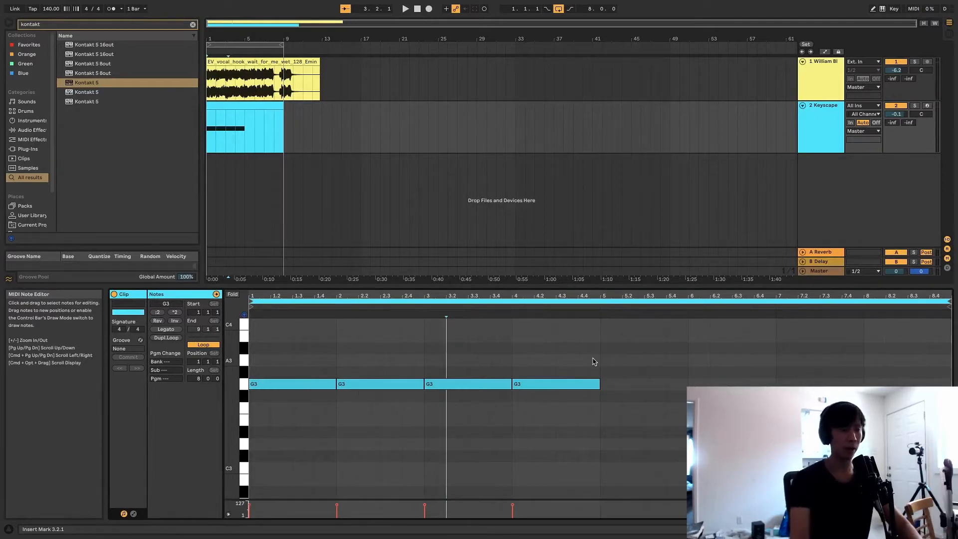
key("ctrl+a")
key("Delete")
Step: Add a one-bar F#3 note at the clip's start, duplicate it to fill four bars, and play it against the vocal
double_click(254, 337)
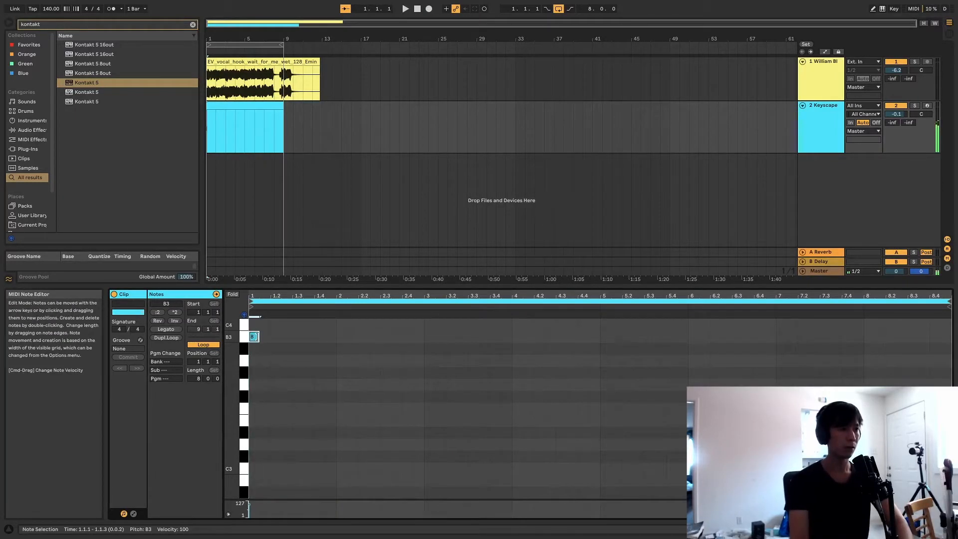
double_click(254, 337)
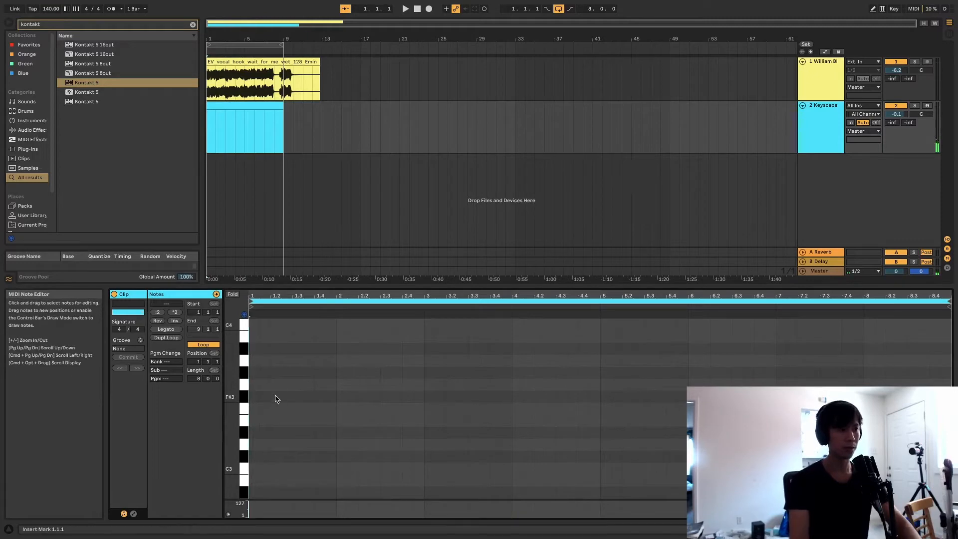
double_click(253, 397)
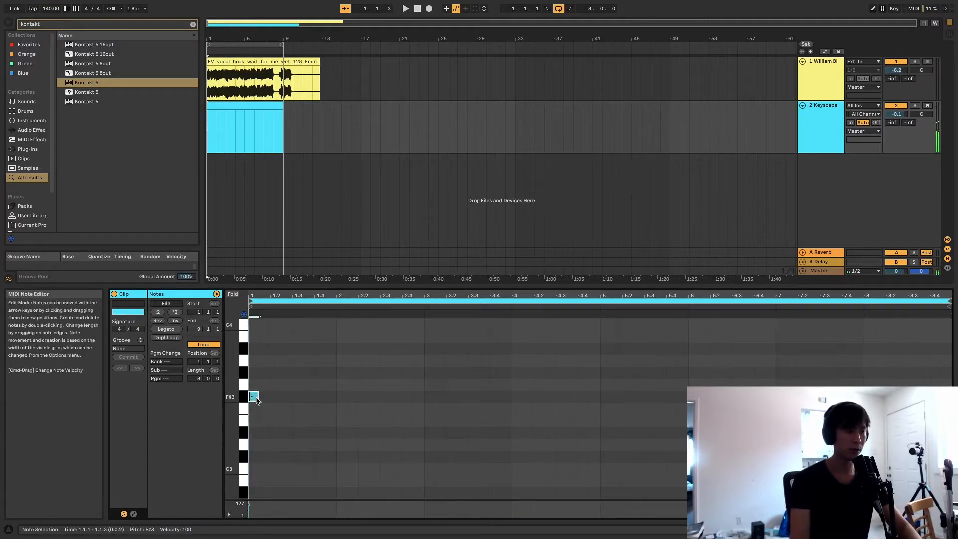
left_click_drag(261, 396, 335, 393)
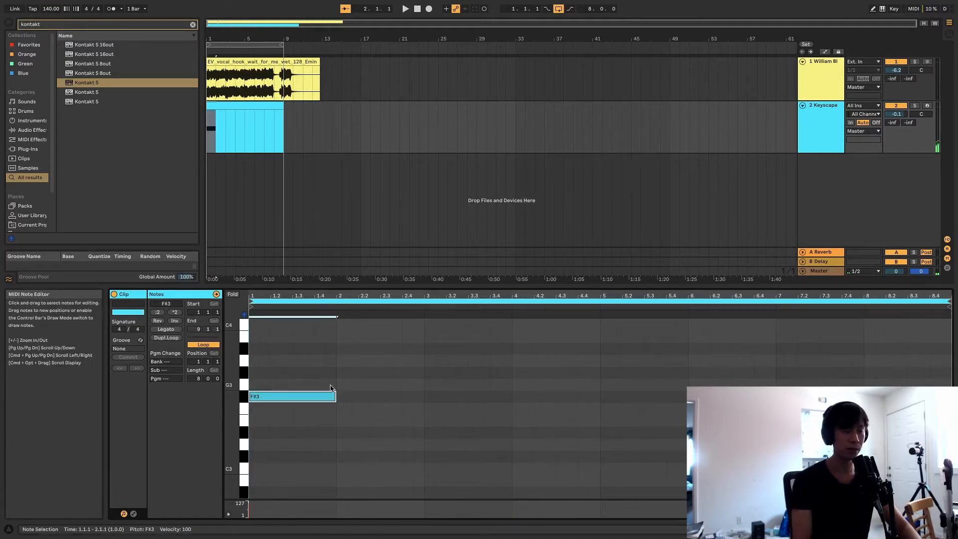
key("super+d")
key("super+d")
key("super+d")
key("space")
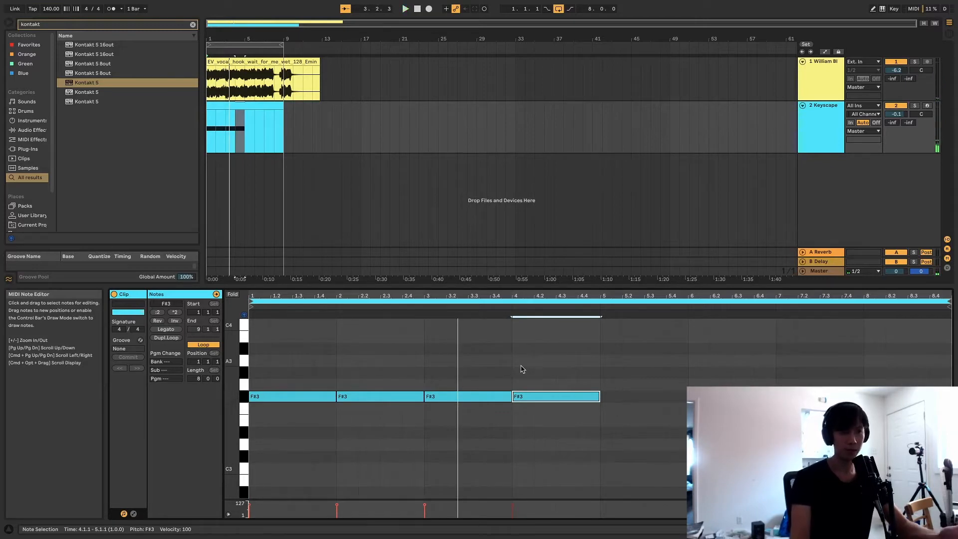
Step: Move all four notes up to B3 and on to D4, and play them against the vocal
left_click_drag(560, 368, 284, 334)
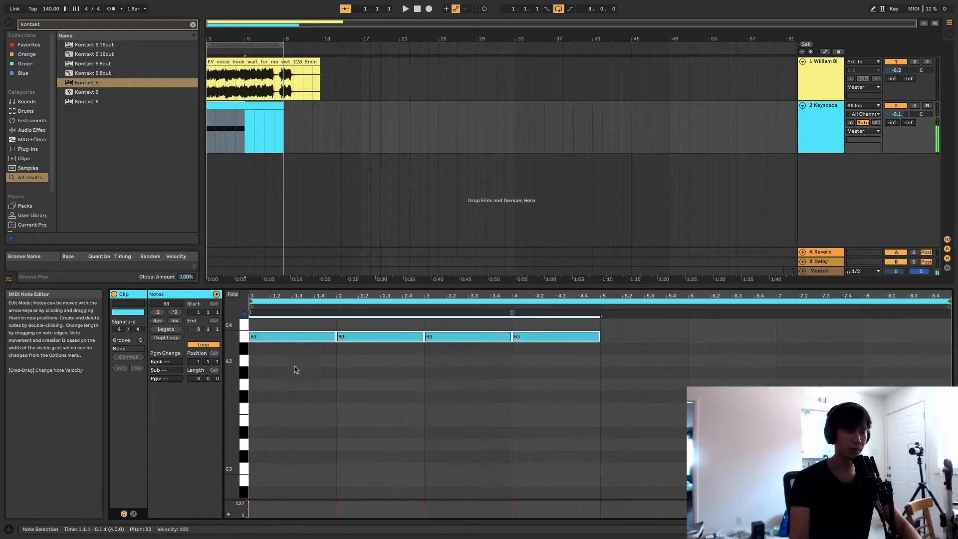
scroll(295, 367, "up", 3)
left_click_drag(287, 389, 288, 358)
key("space")
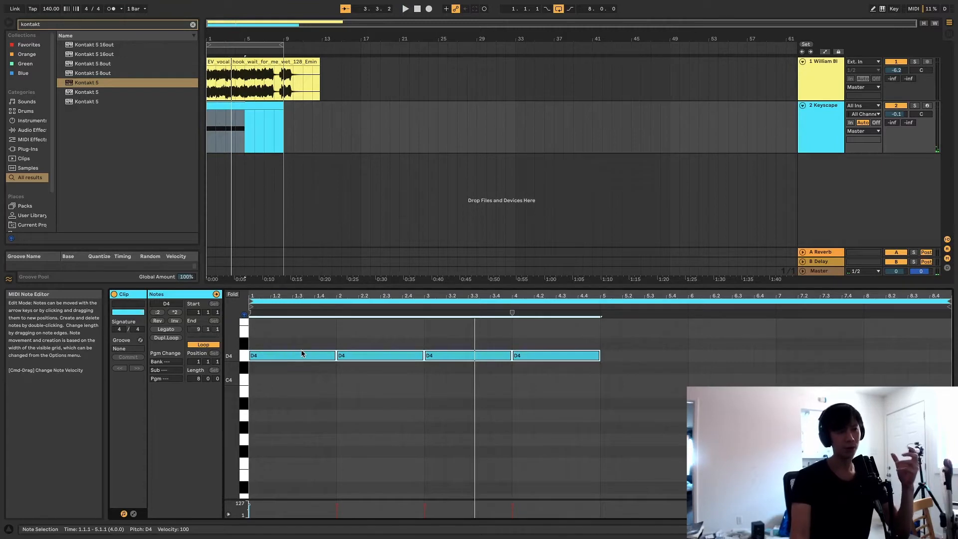
Step: Lower the four notes to C4 and on to B3, auditioning each pitch against the vocal
left_click_drag(302, 353, 309, 377)
key("space")
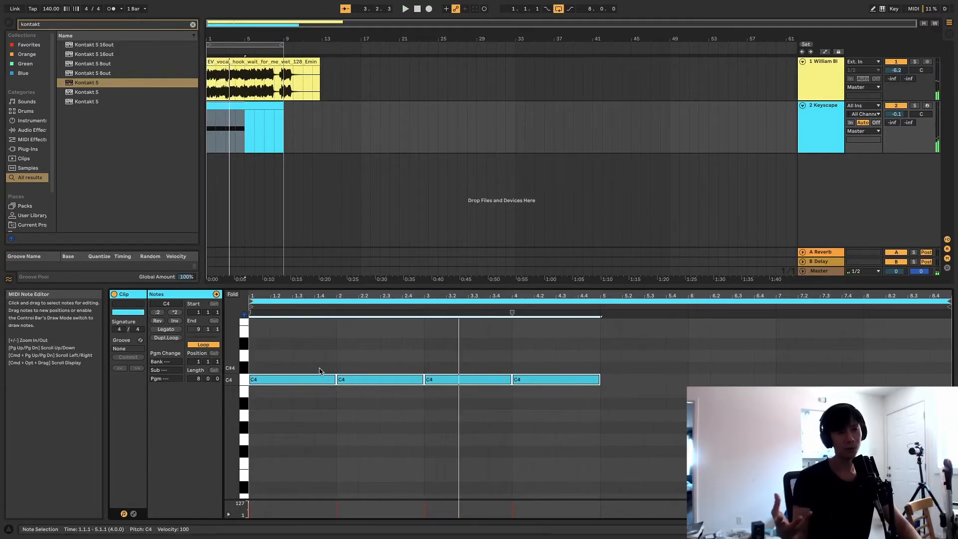
key("Down")
key("space")
key("space")
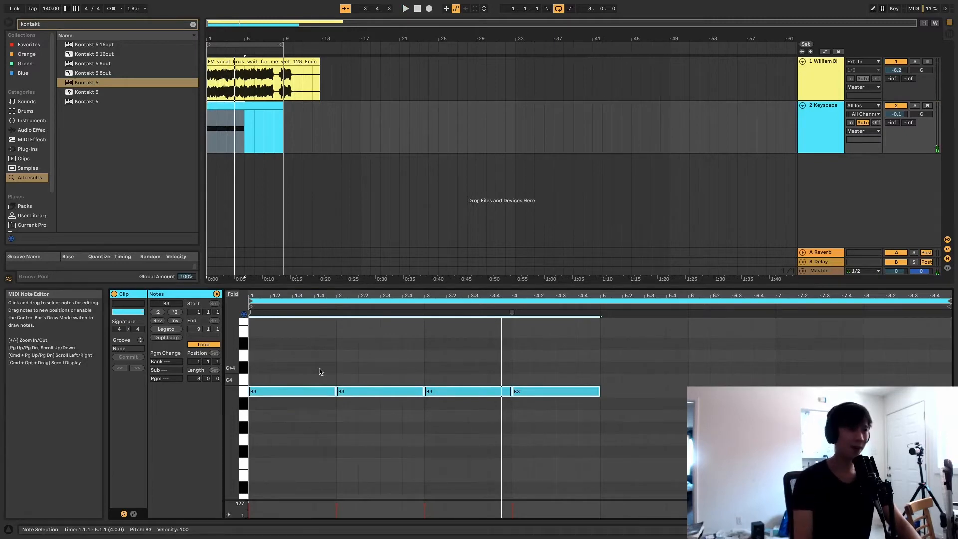
Step: Lower the four notes to A3 and on to G3, auditioning each pitch against the vocal
key("Down")
key("Down")
key("space")
key("space")
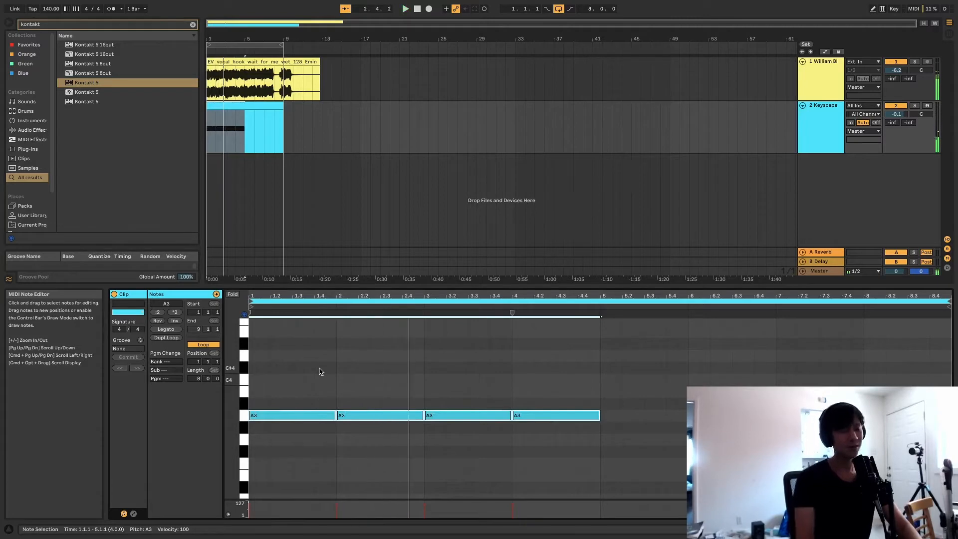
key("Down")
key("Down")
key("space")
key("space")
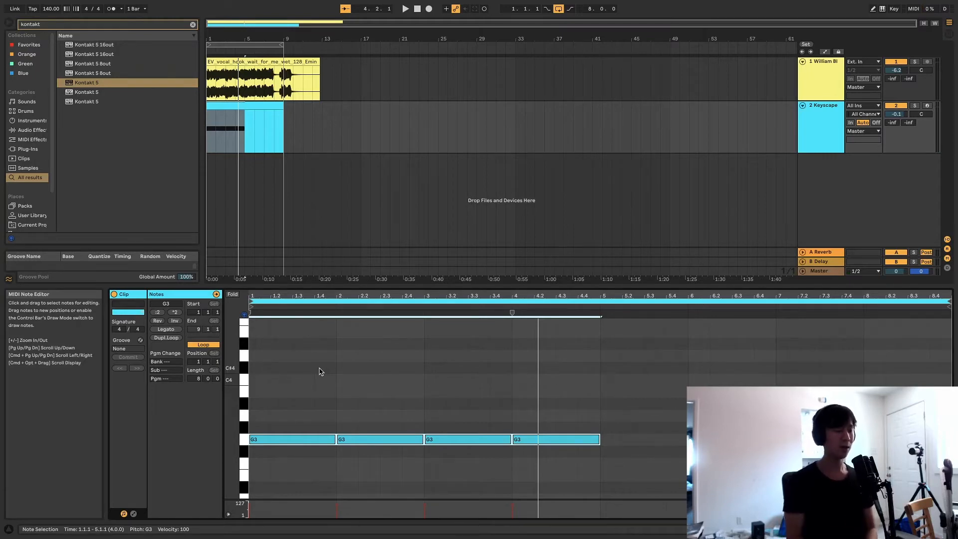
Step: Lower the four notes through F#3 to E3
scroll(325, 384, "down", 1)
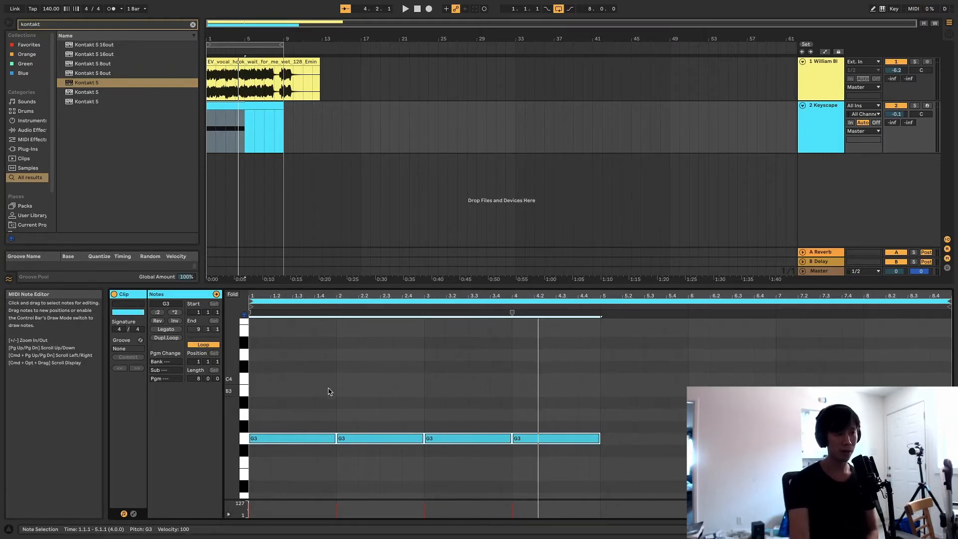
scroll(329, 391, "down", 1)
scroll(329, 392, "down", 1)
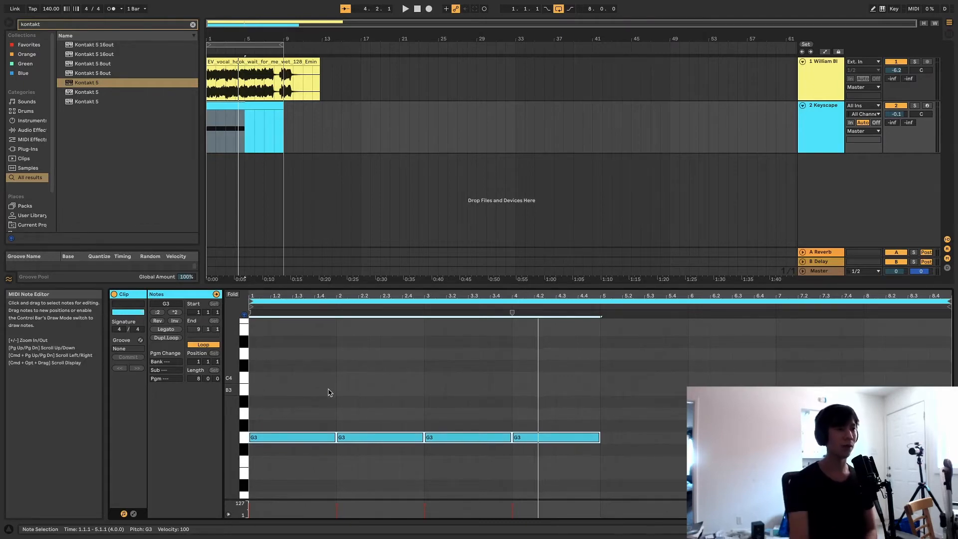
scroll(324, 400, "down", 2)
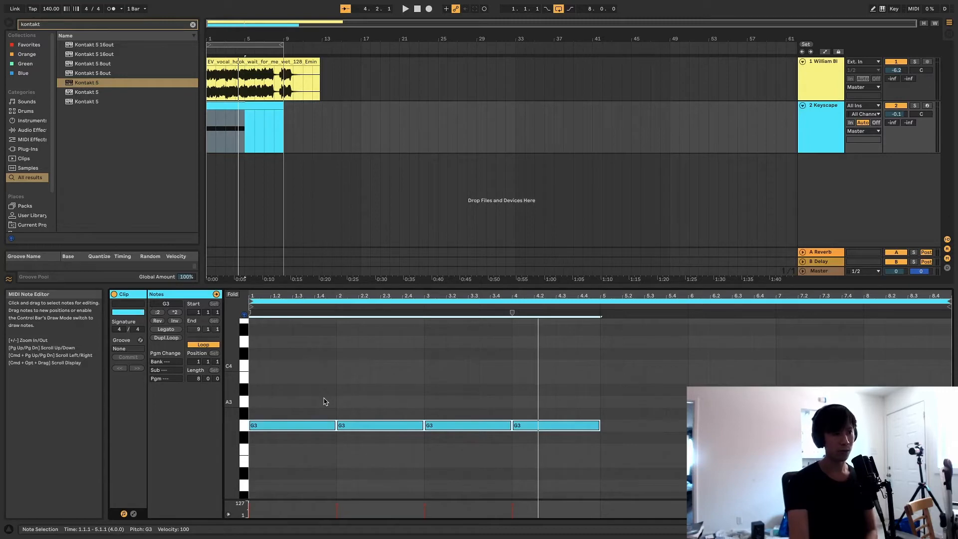
scroll(293, 423, "down", 4)
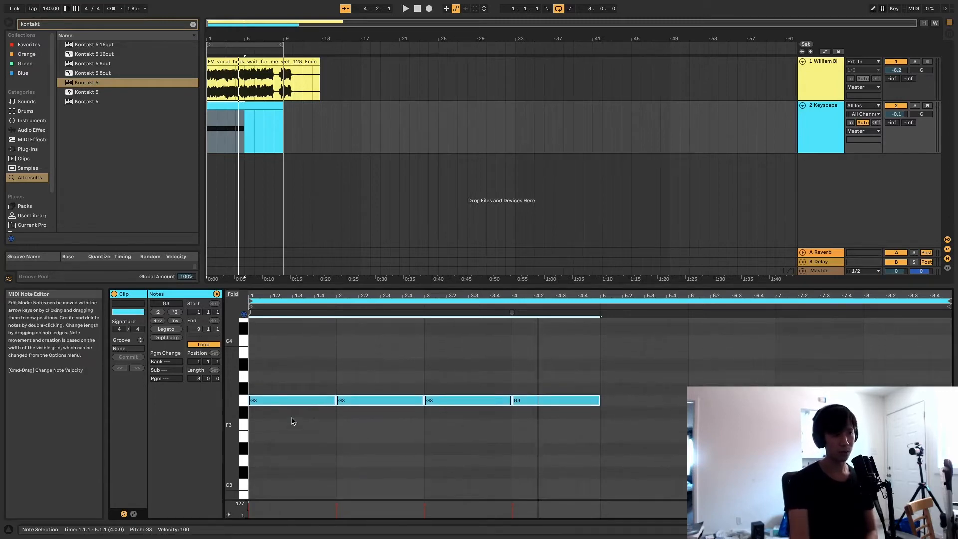
key("Down")
key("Down")
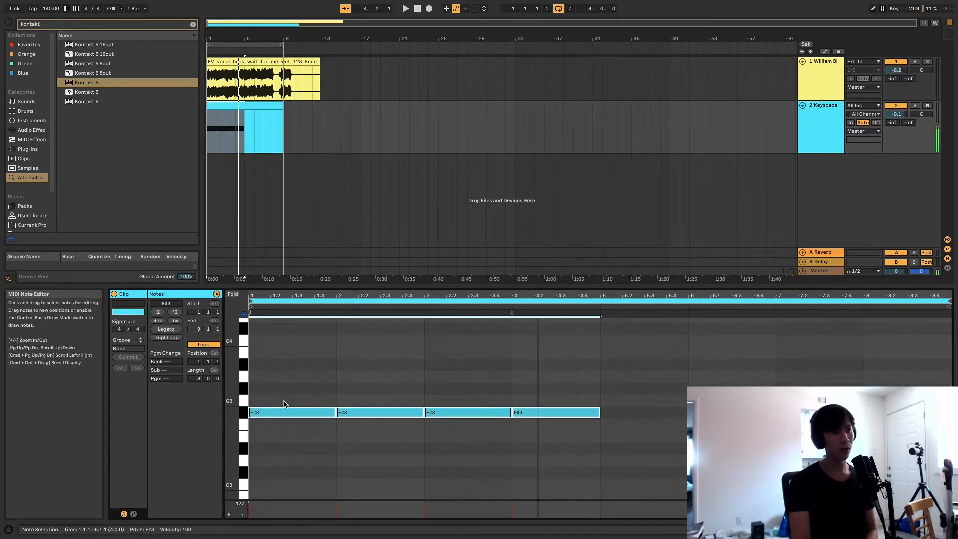
key("Down")
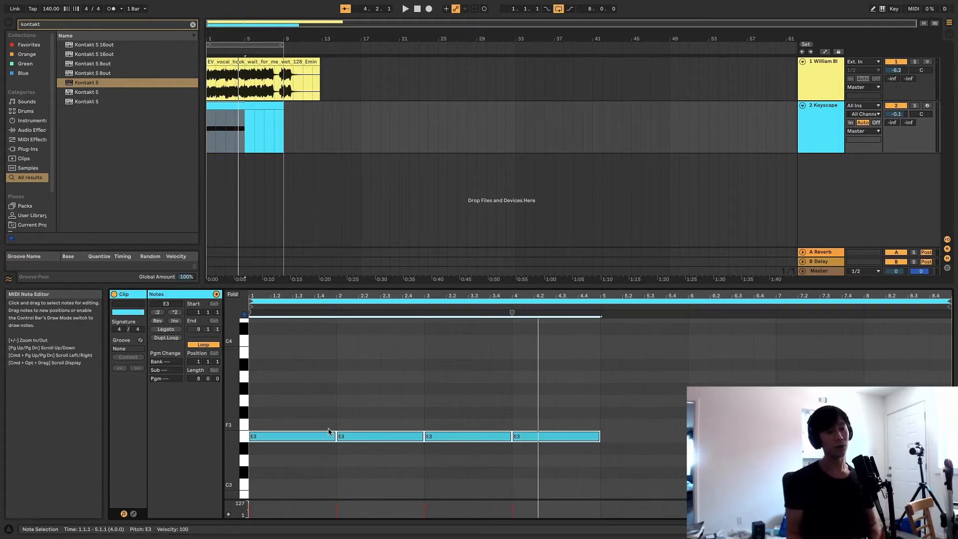
left_click(327, 429)
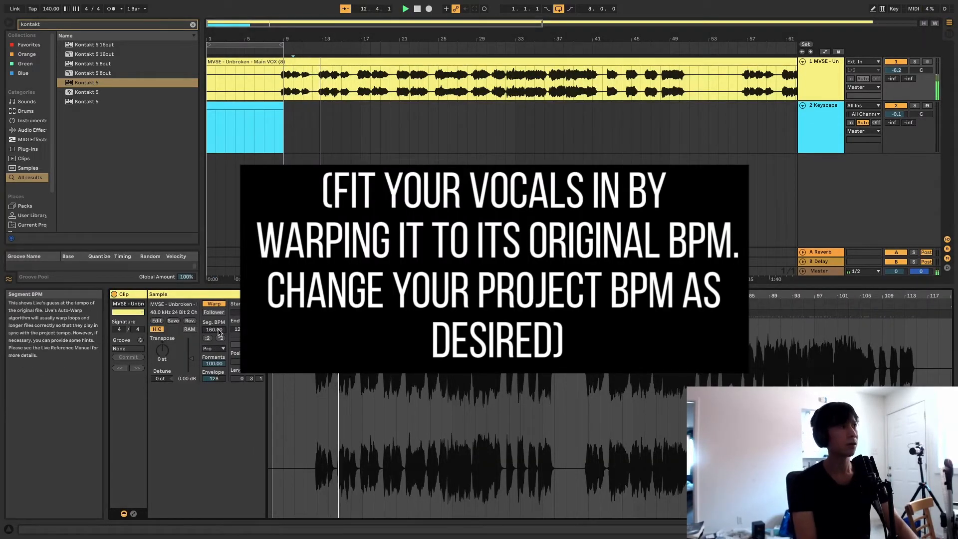
Step: Set the segment BPM of the MVSE - Unbroken vocal clip to 80 and the project tempo to 80 BPM
type("80")
key("Return")
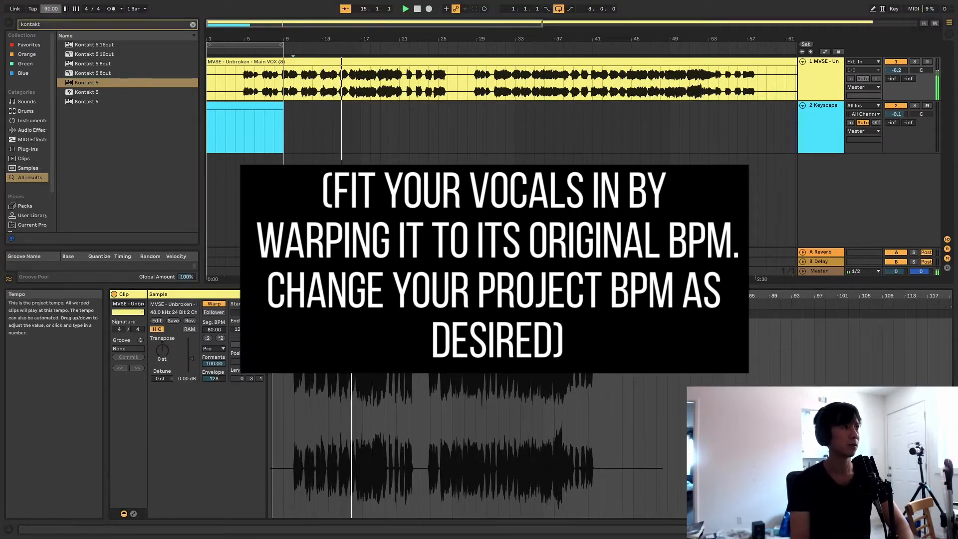
left_click_drag(51, 8, 51, 13)
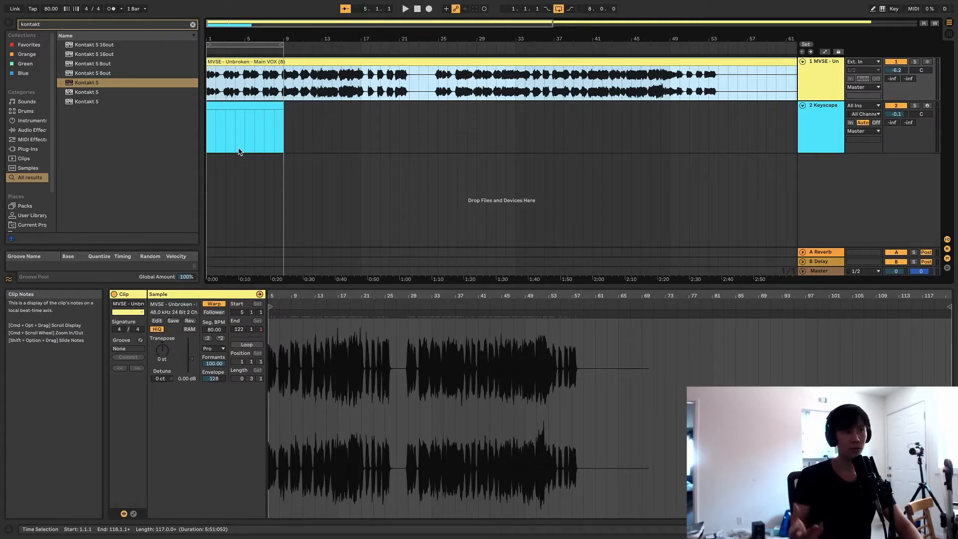
Step: Open the empty Keyscape clip, add a one-bar A#3 note at its start, and play it against the vocal
left_click(227, 113)
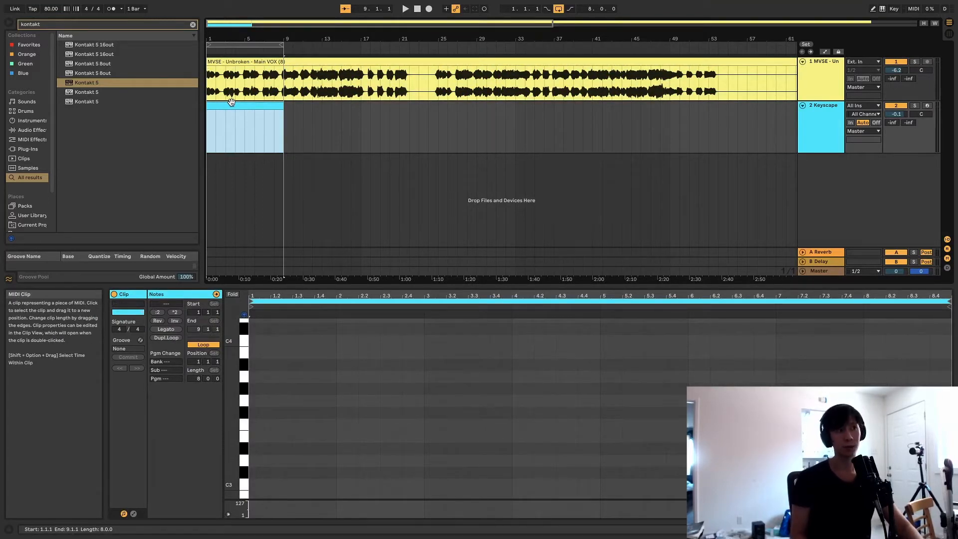
key("space")
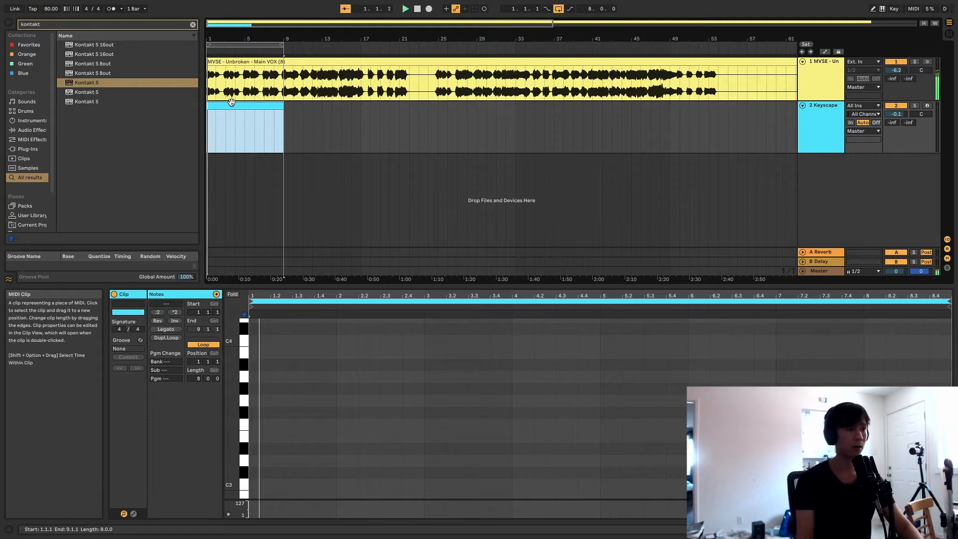
double_click(253, 351)
left_click_drag(253, 352, 334, 360)
key("space")
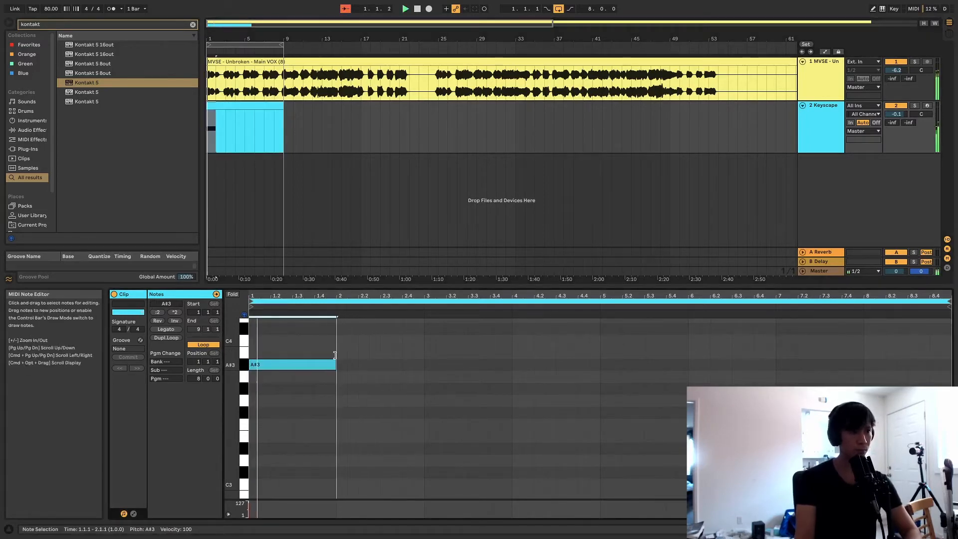
Step: Duplicate the A#3 note five times and compress all six notes to half their length
key("super+d")
key("super+d")
key("super+d")
key("super+d")
key("super+d")
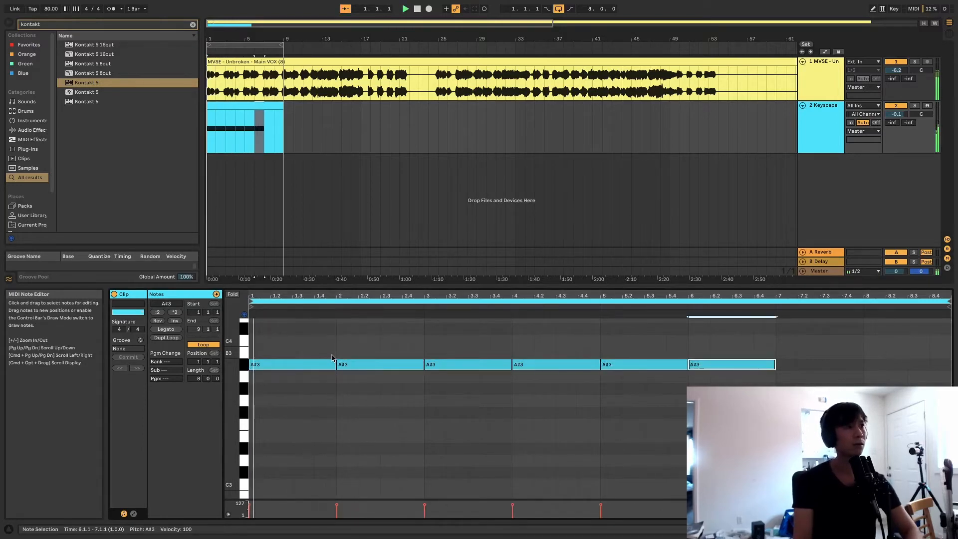
left_click(456, 346)
key("super+a")
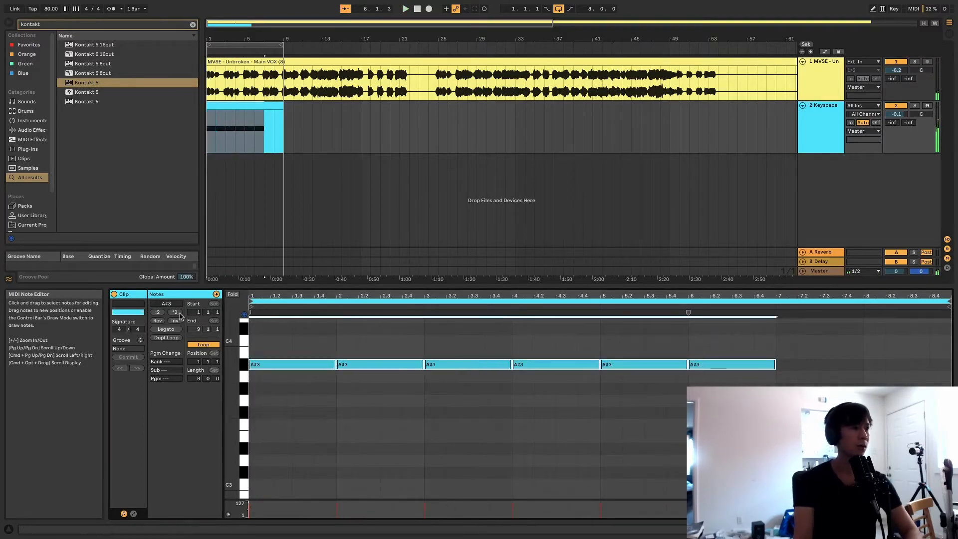
left_click(157, 312)
Step: Play the half-bar notes against the vocal and lower all six to A3
key("space")
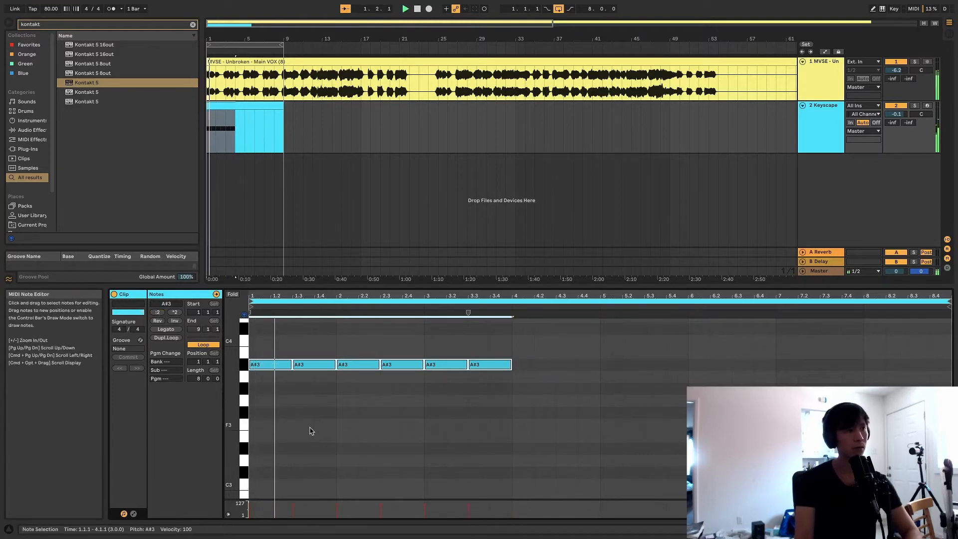
left_click(392, 451)
left_click_drag(573, 343, 274, 379)
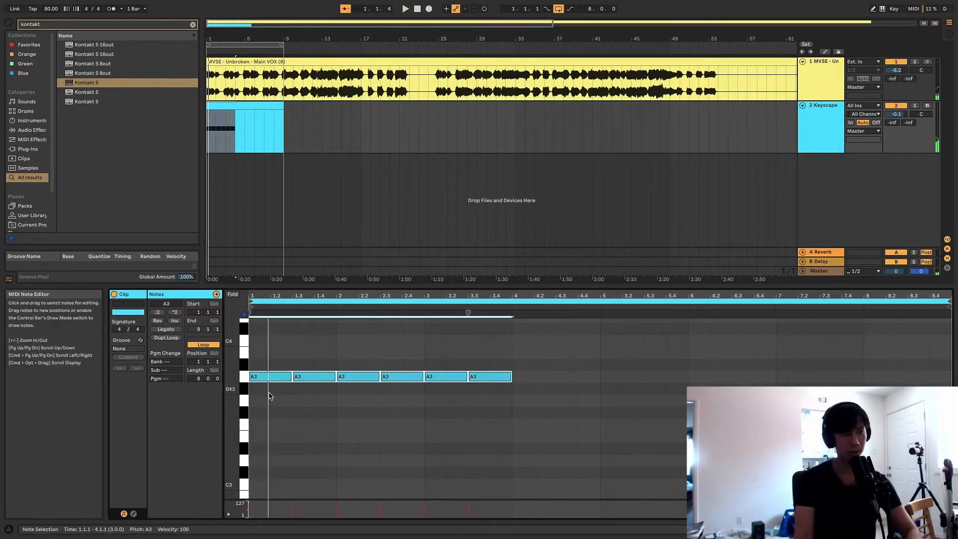
Step: Audition the six A3 notes against the vocal, raise all six to B3 and play them against it
key("space")
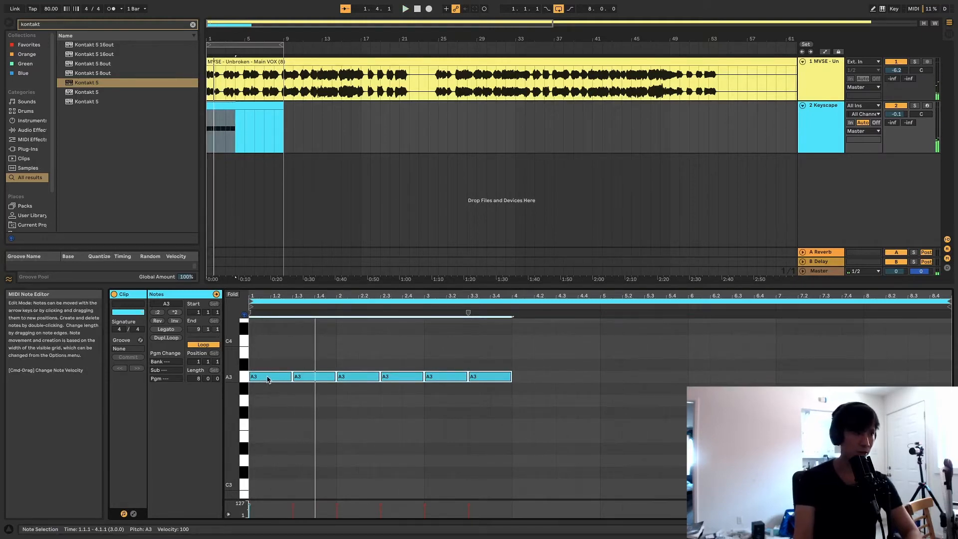
left_click_drag(268, 380, 268, 355)
key("space")
key("space")
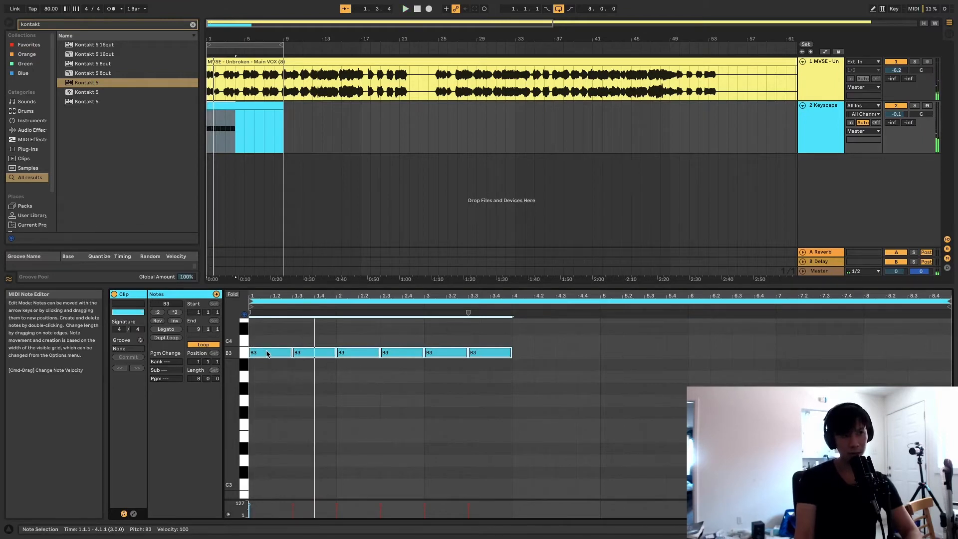
key("space")
key("space")
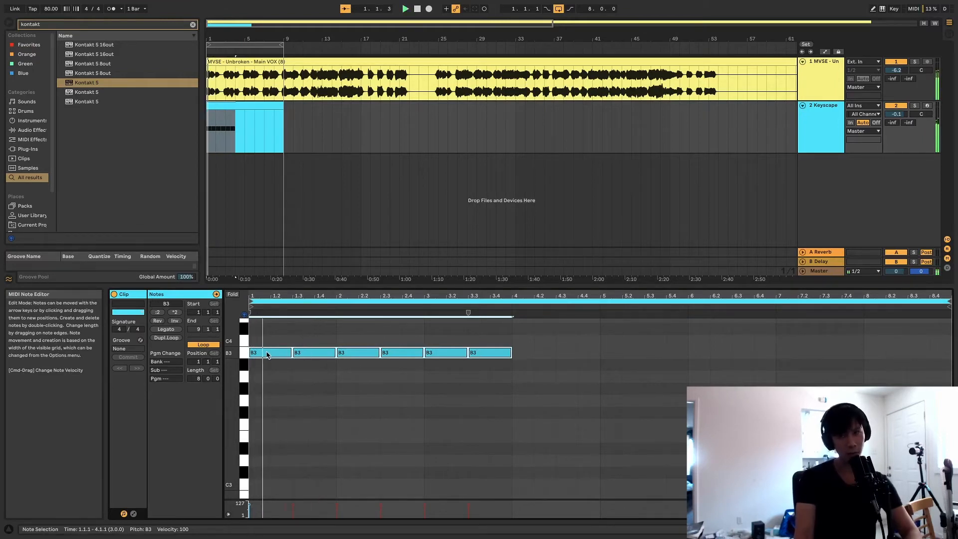
Step: Move all six half-bar notes to A#3, play them against the vocal and deselect them
left_click_drag(268, 356, 268, 367)
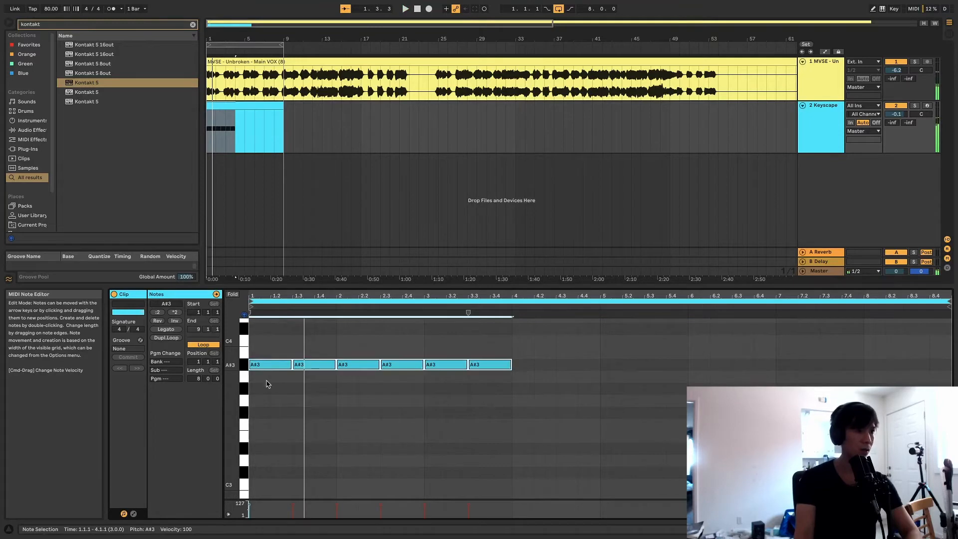
key("space")
key("space")
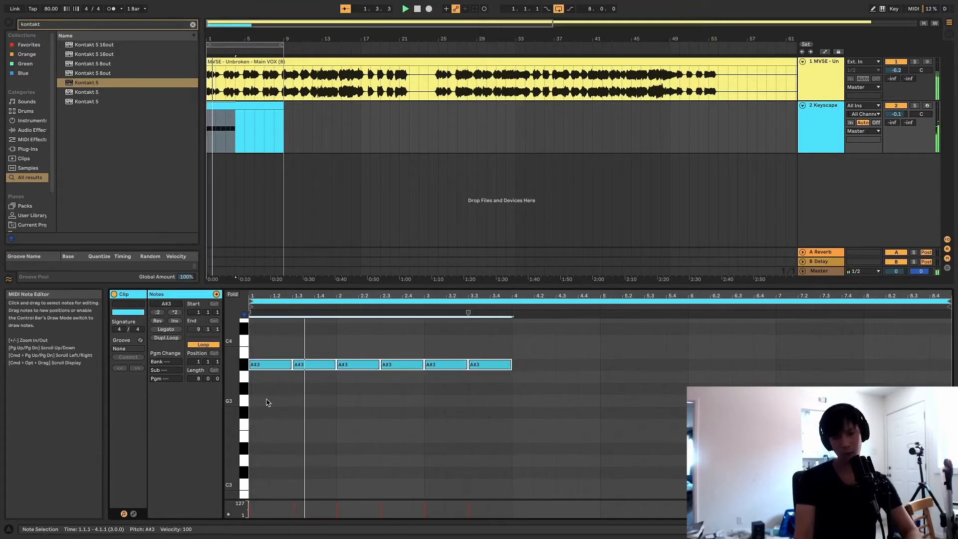
left_click(271, 421)
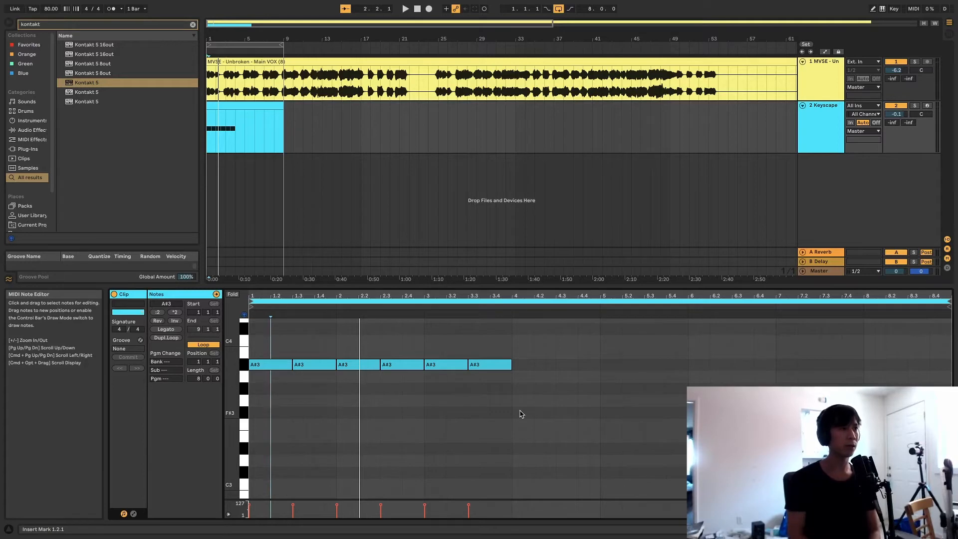
scroll(520, 413, "up", 1)
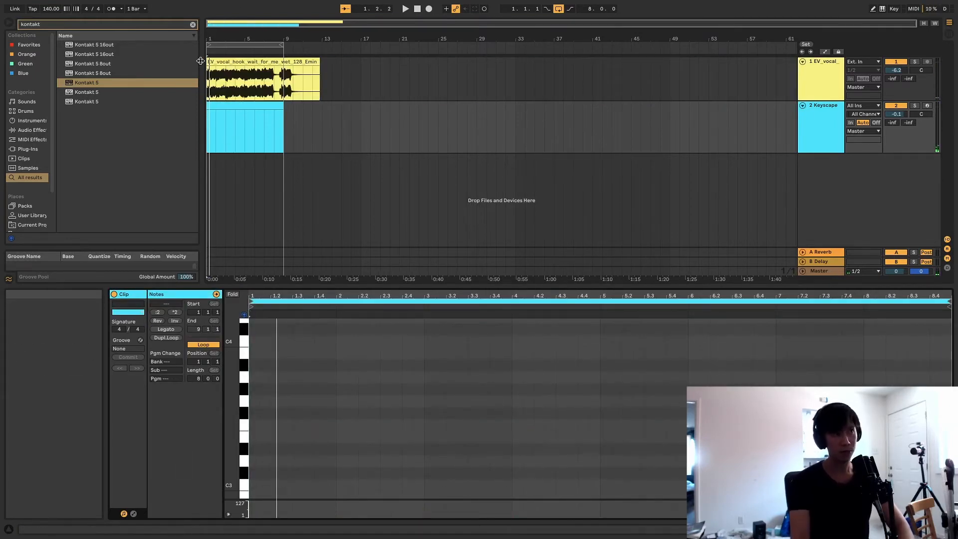
Step: Listen to the start of the EV_vocal_hook_wait_for_me vocal clip, from bar 2 and from the third beat of bar 1
left_click(215, 83)
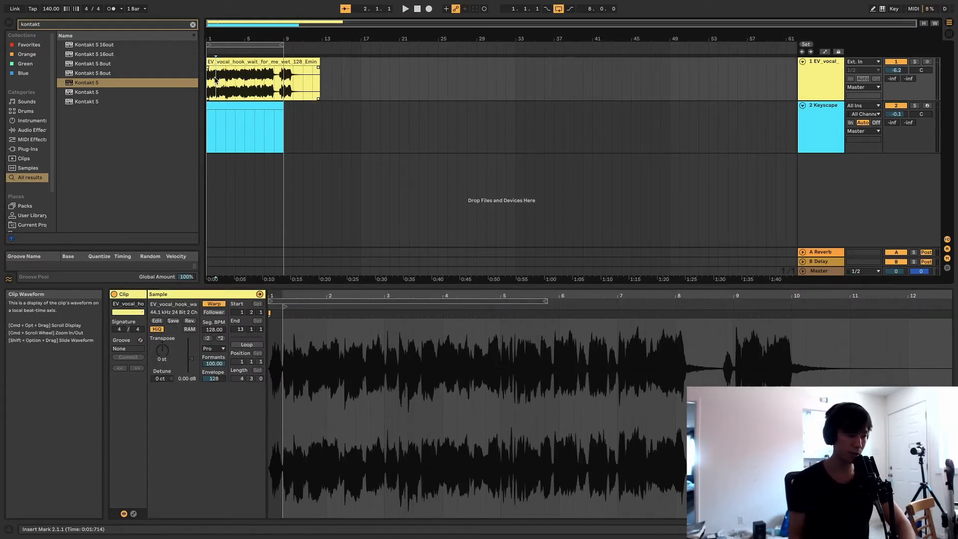
key("space")
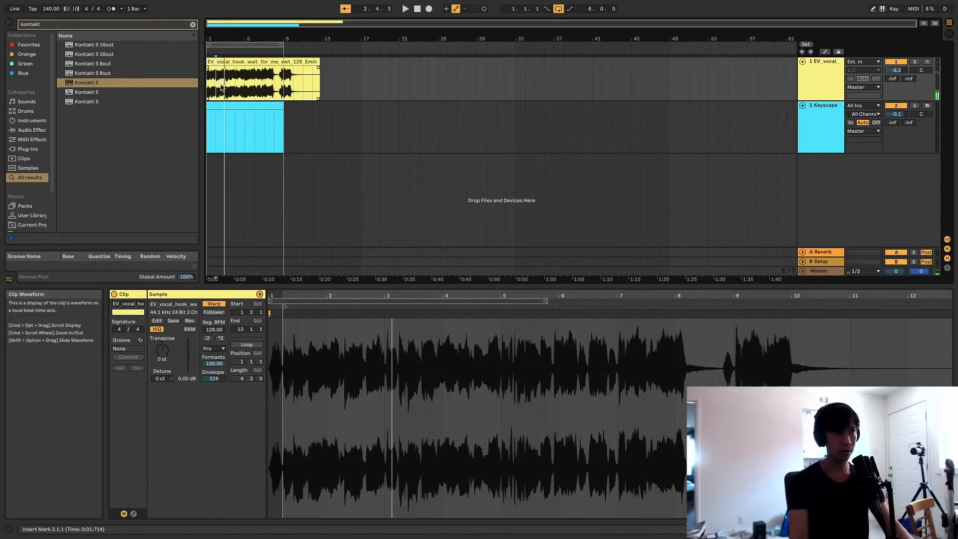
scroll(215, 80, "up", 5)
left_click(221, 91)
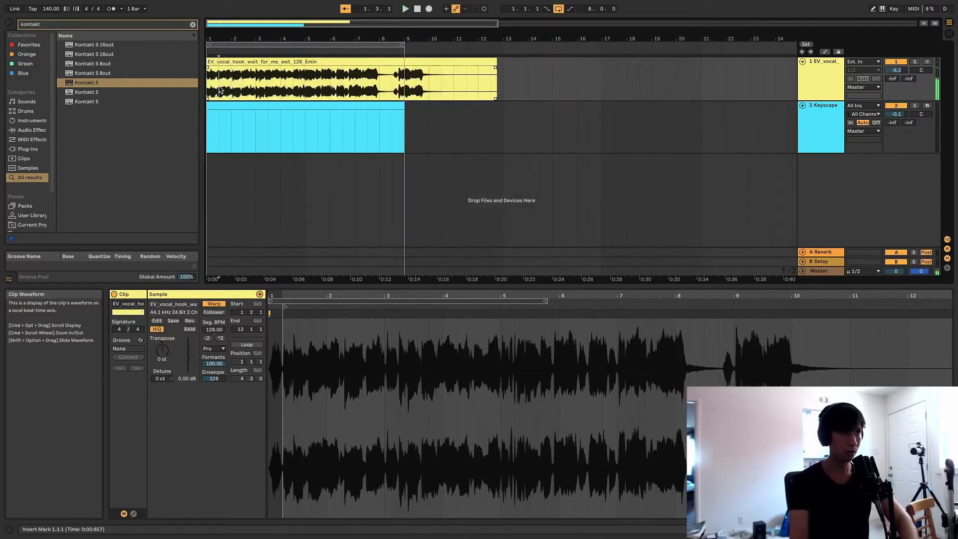
key("space")
Step: Open the empty Keyscape clip and add short notes: A3 at 1.1.1, A3 at 1.2.1 and G3 at 1.2.3
left_click(229, 106)
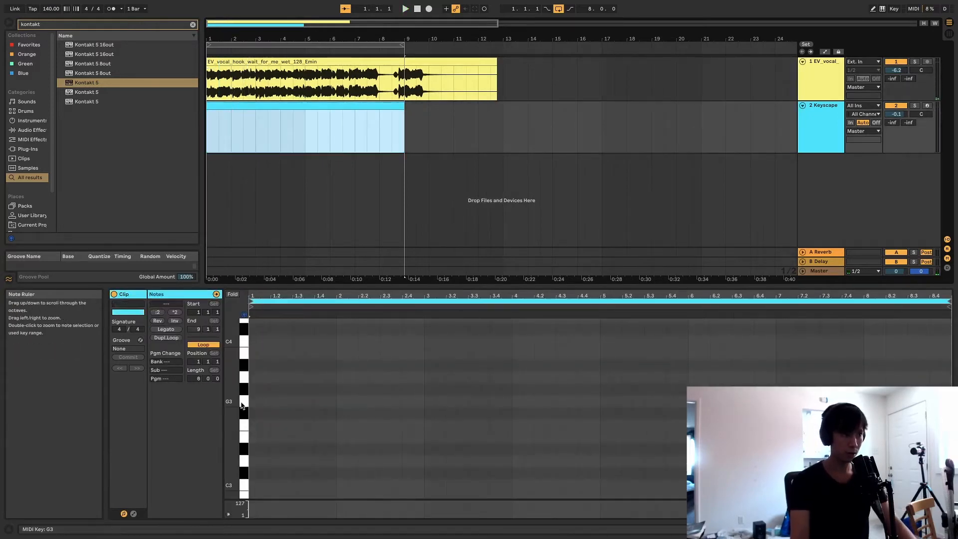
left_click(247, 378)
left_click(251, 381)
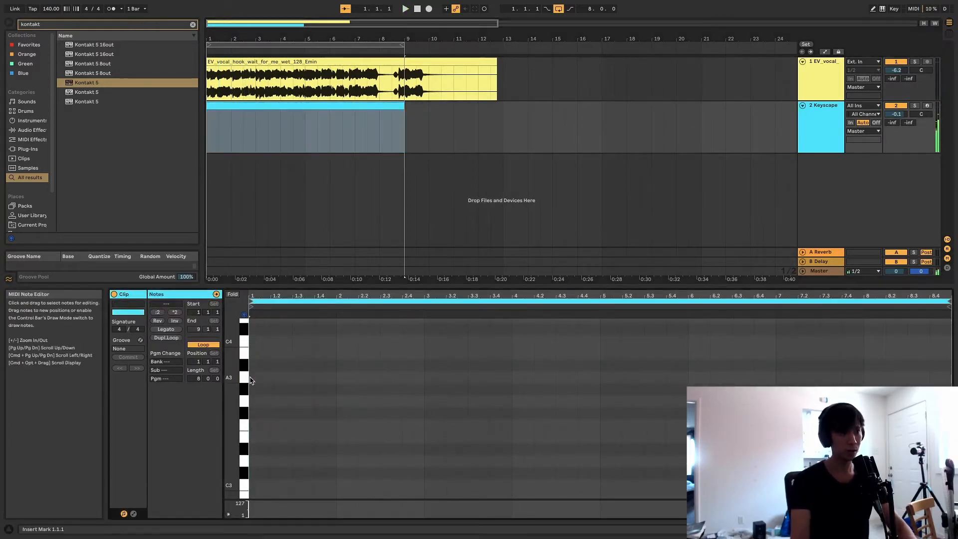
double_click(253, 378)
double_click(275, 377)
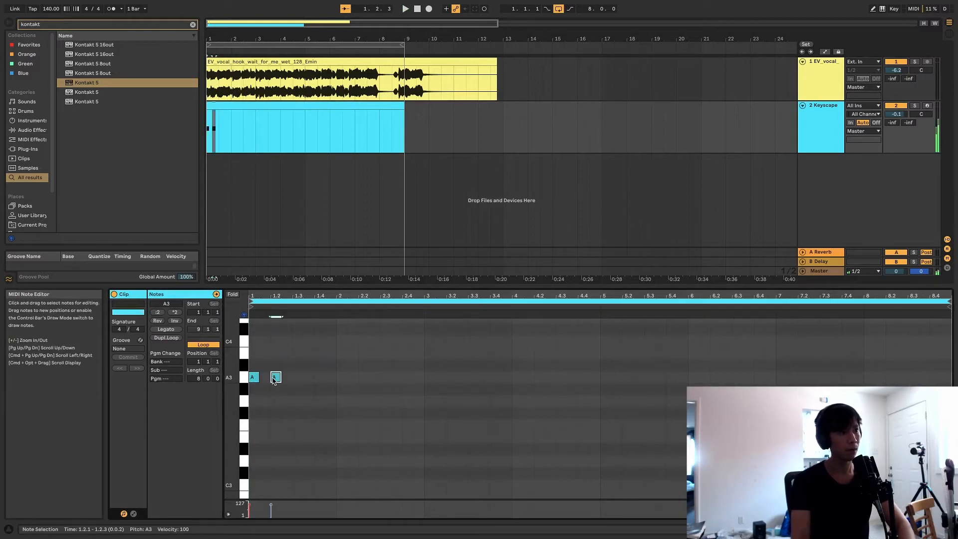
double_click(287, 401)
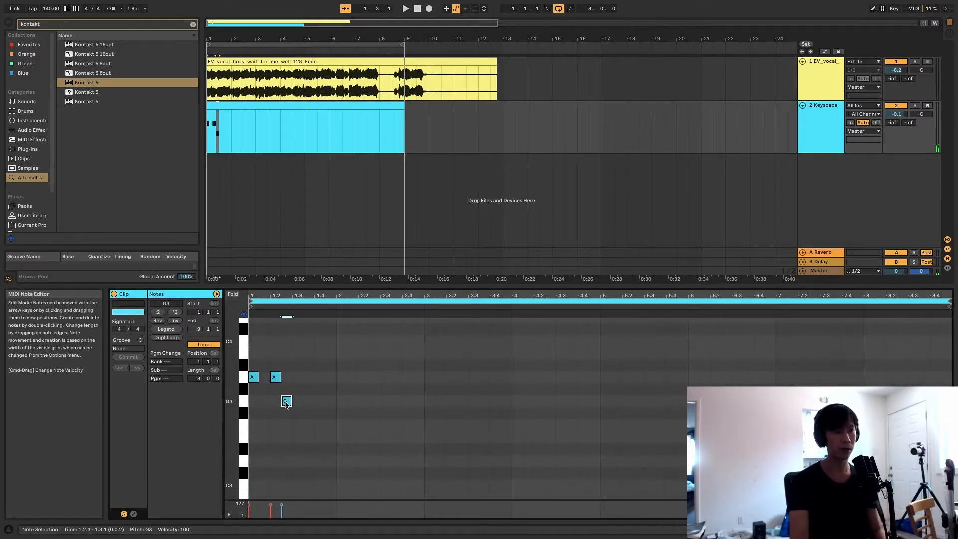
Step: Replace the short test notes with a single one-bar G3 note at bar 1
left_click(326, 362)
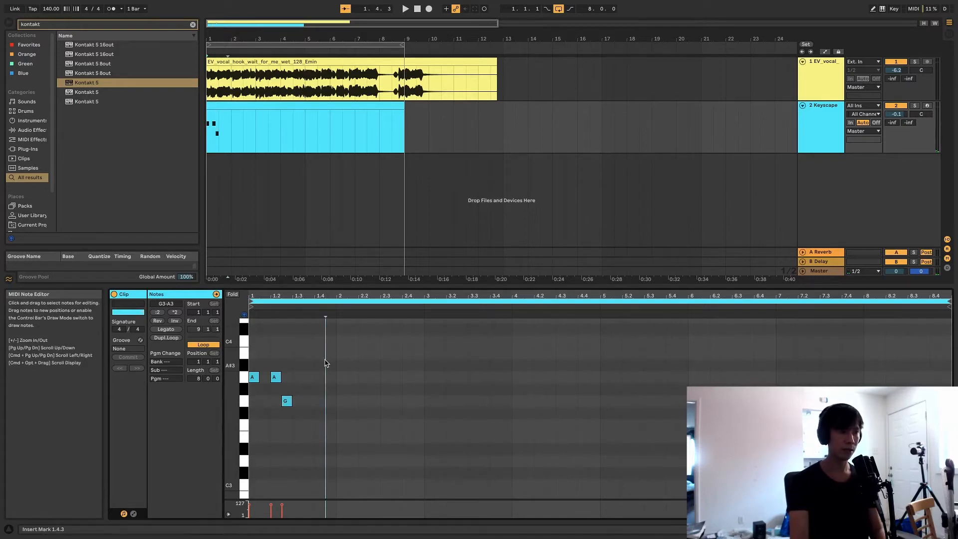
mouse_move(336, 363)
left_mouse_down()
mouse_move(249, 383)
mouse_move(250, 401)
mouse_move(338, 400)
left_mouse_up()
key("Delete")
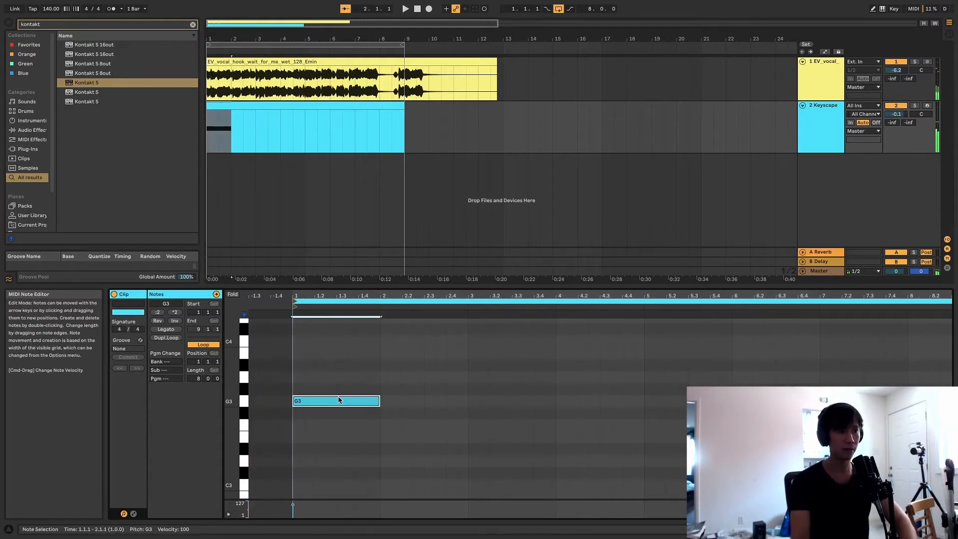
Step: Duplicate the one-bar G3 note four times and play the notes against the vocal
key("ctrl+d")
key("ctrl+d")
key("ctrl+d")
key("ctrl+d")
key("space")
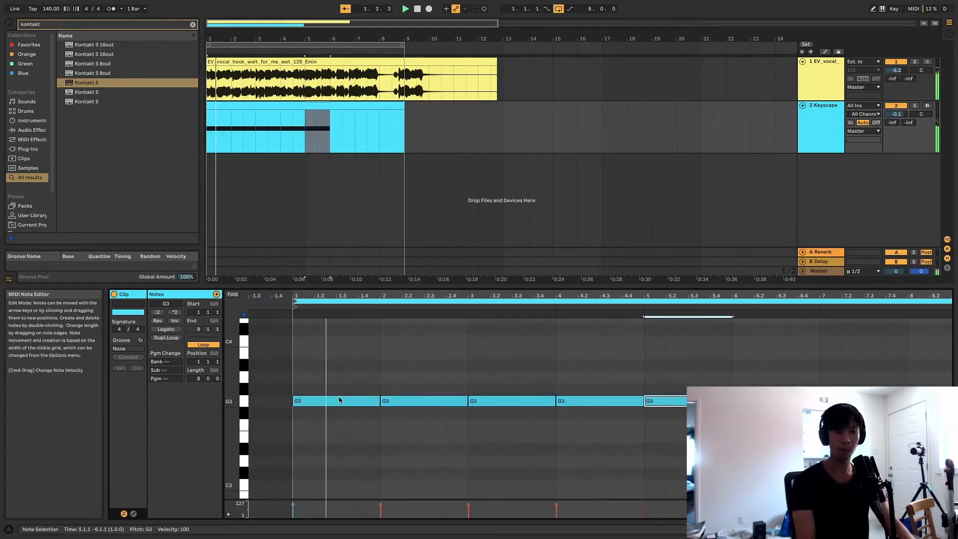
key("space")
Step: Delete all the G3 notes from the Keyscape clip and restore the one-bar G3 notes
left_click_drag(748, 360, 175, 449)
key("Delete")
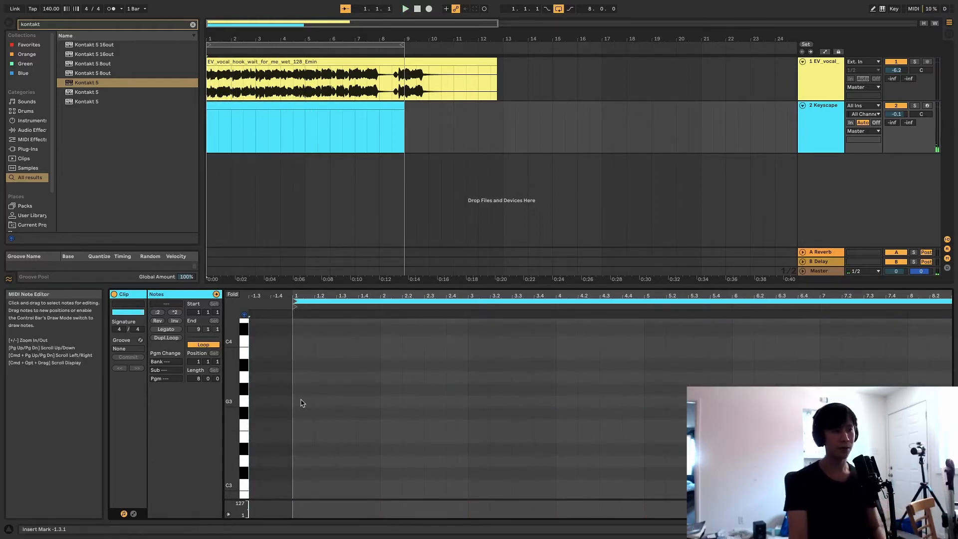
key("super+z")
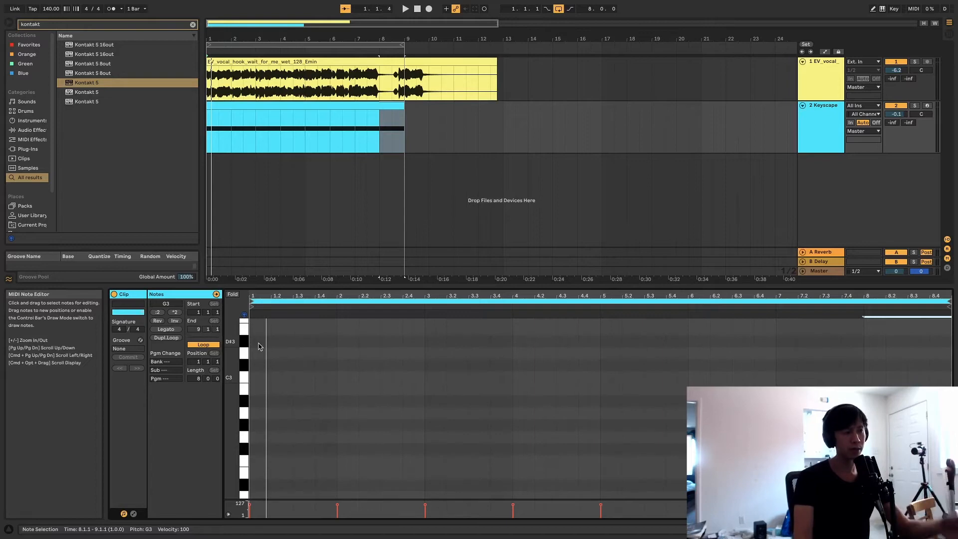
Step: Replace the G3 notes with a stacked G major scale of short notes at 1.1.1, from G1 up to G2
left_click(267, 420)
scroll(322, 422, "down", 2)
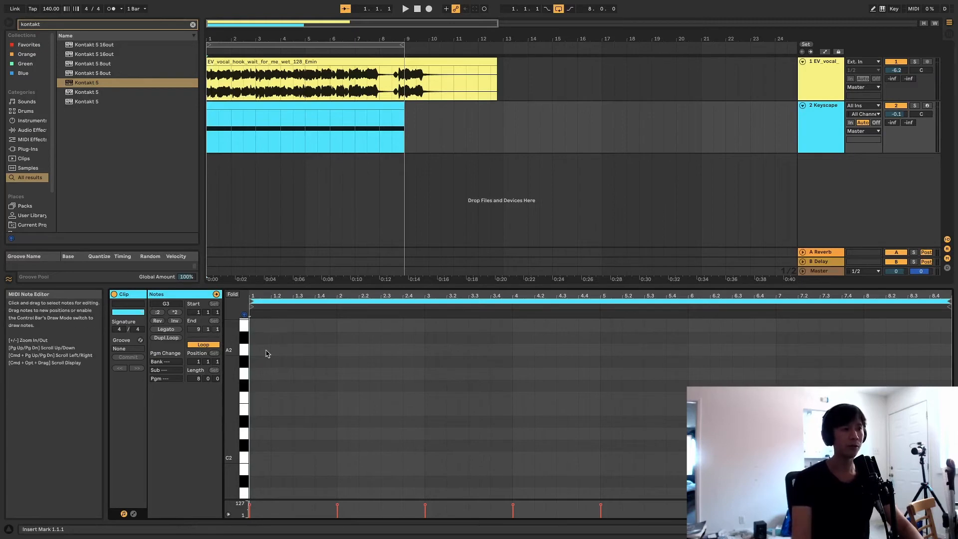
scroll(265, 350, "up", 2)
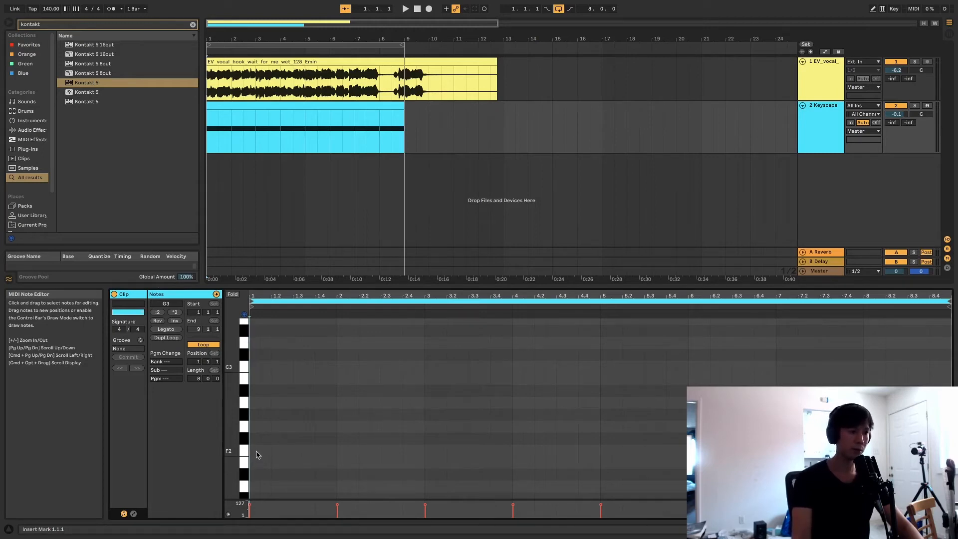
scroll(258, 455, "down", 4)
key("ctrl+v")
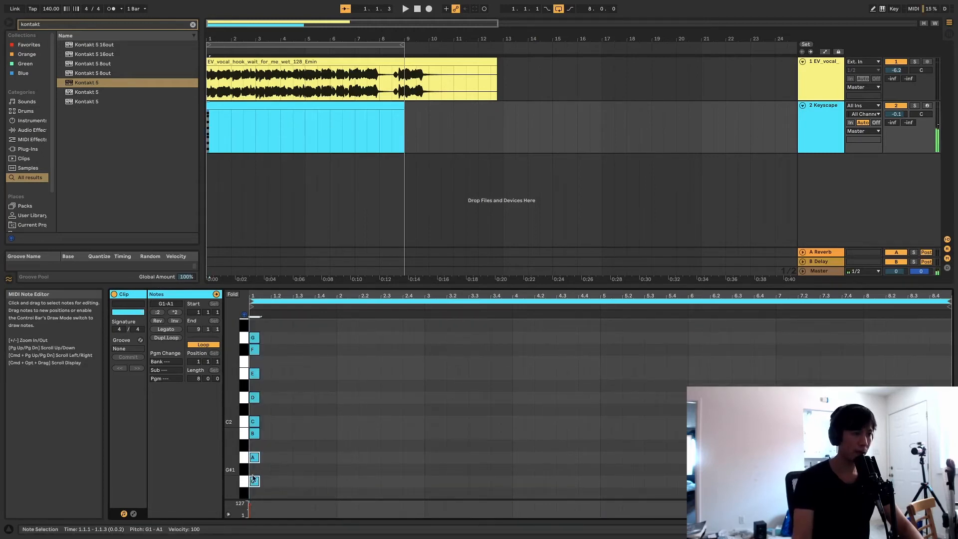
Step: Add an F major scale from F2 to F3 at 1.1.1, fold the note editor to used keys and select F2
left_click_drag(252, 492, 256, 327)
scroll(253, 375, "up", 3)
mouse_move(255, 389)
left_mouse_down()
mouse_move(255, 324)
mouse_move(258, 387)
left_mouse_up()
scroll(291, 381, "down", 3)
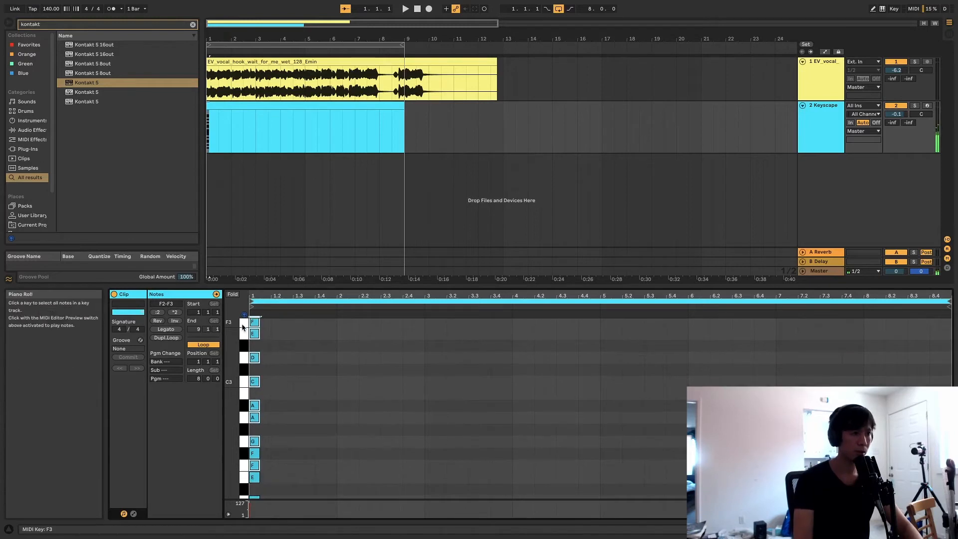
left_click(232, 294)
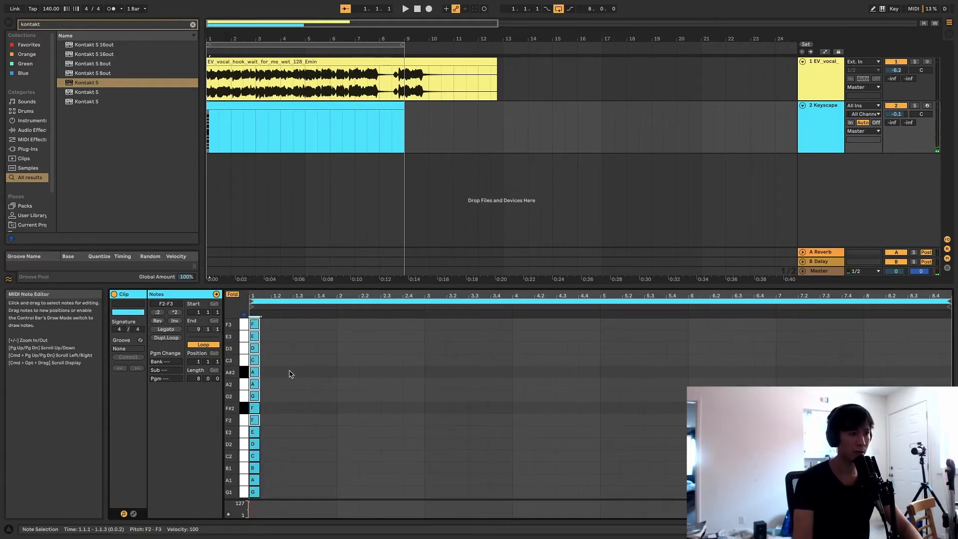
left_click(282, 420)
left_click(258, 420)
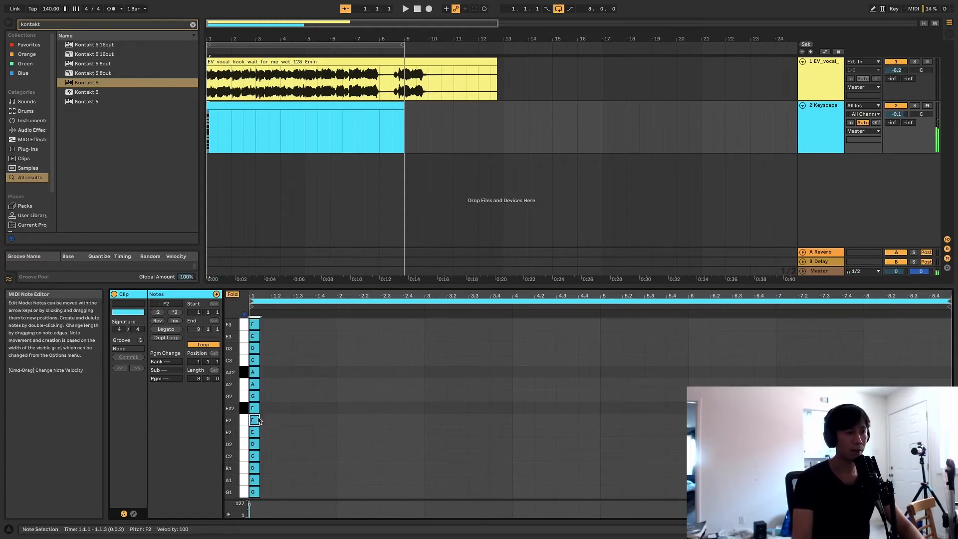
Step: Replace the scale notes with a single G3 note at 1.1.1 and stretch it to one bar
left_click_drag(272, 420, 304, 420)
key("Delete")
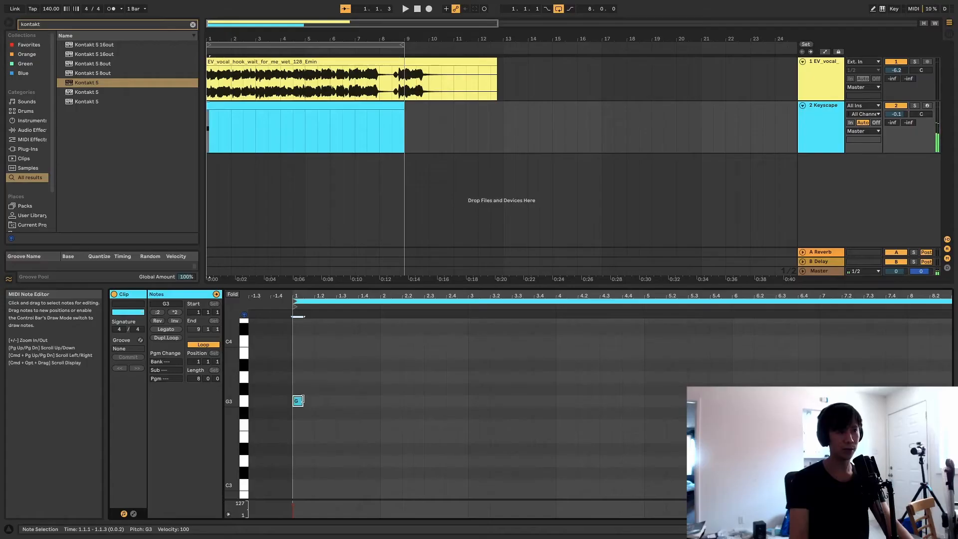
left_click_drag(302, 397, 379, 398)
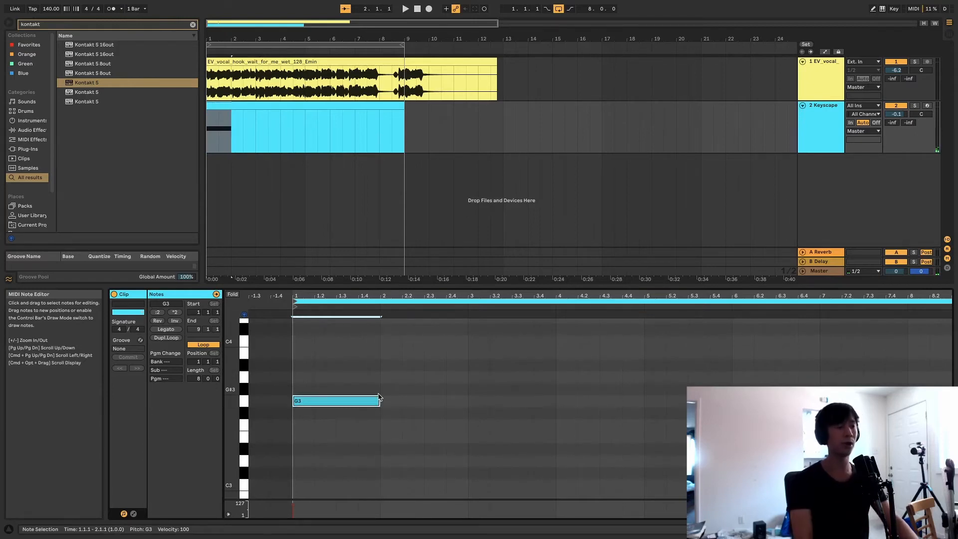
Step: Duplicate the one-bar G3 note seven times to fill the eight-bar clip and play it against the vocal
key("super+d")
key("super+d")
key("super+d")
key("super+d")
key("super+d")
key("super+d")
key("super+d")
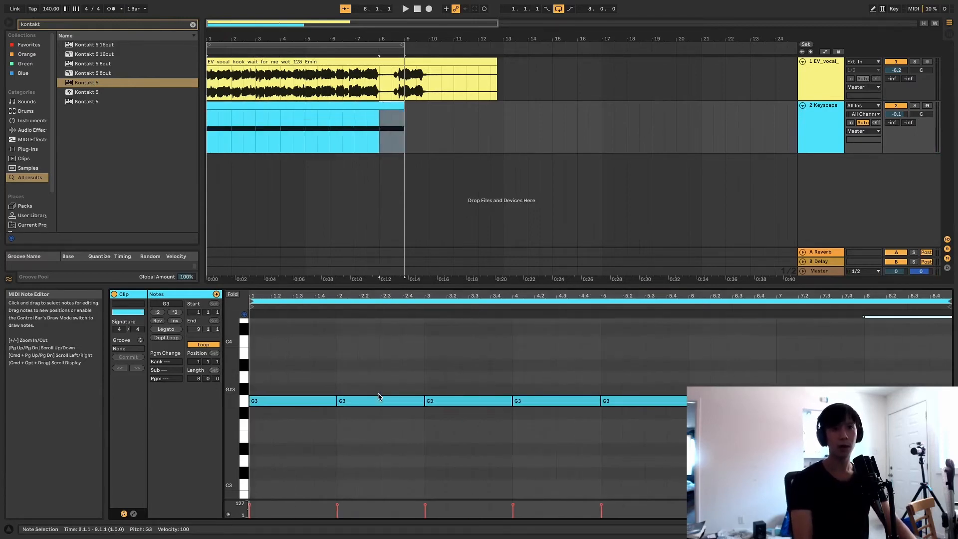
key("space")
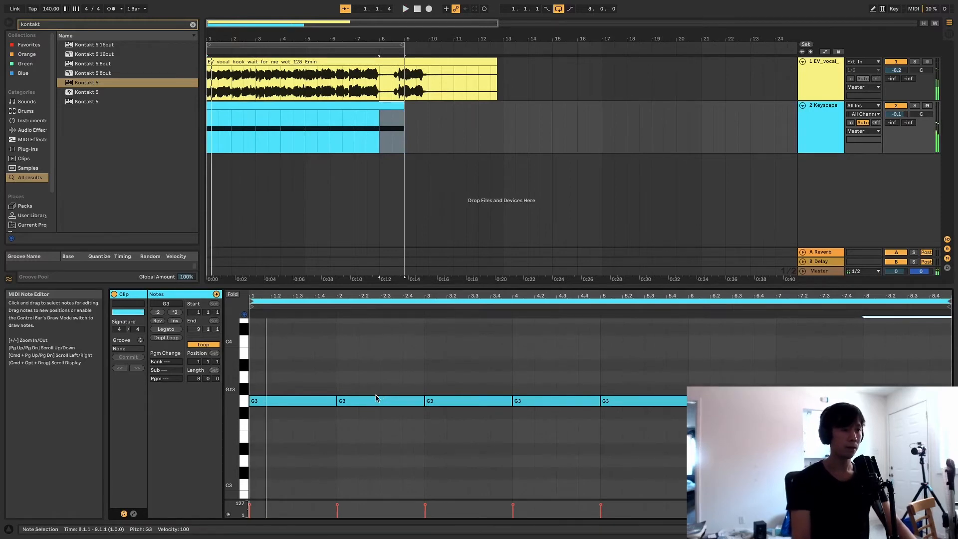
Step: Add a one-bar E2 note at bar 1 beneath the single G3 note
scroll(353, 418, "down", 3)
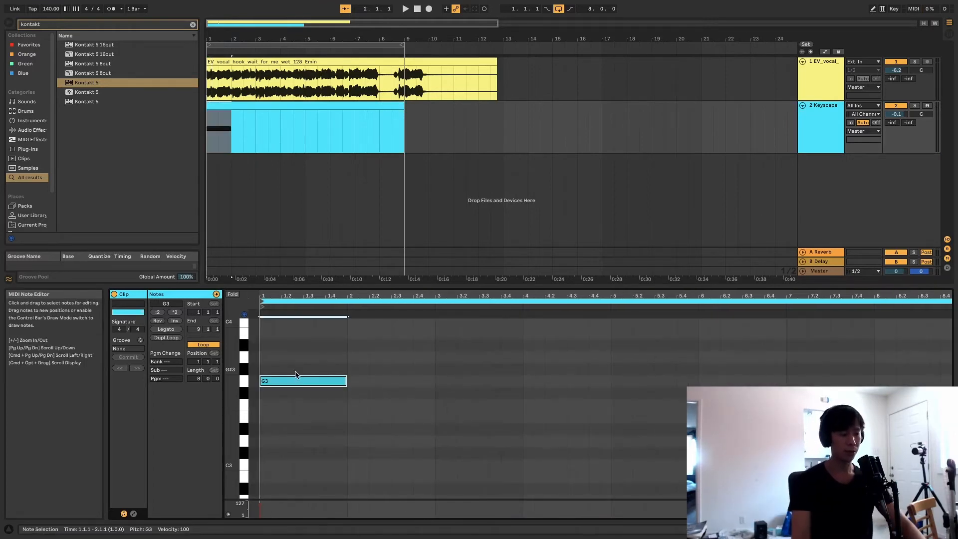
key("Up")
key("Up")
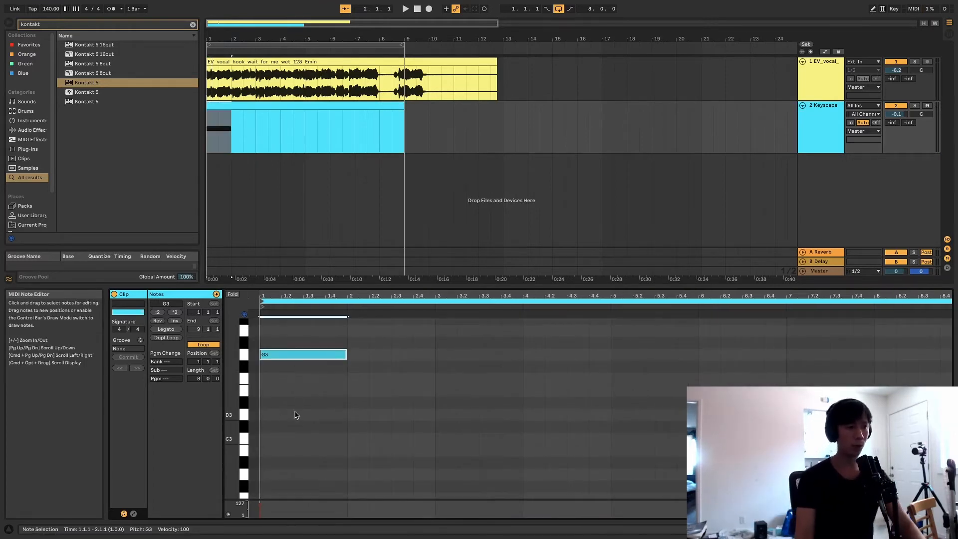
scroll(266, 429, "down", 2)
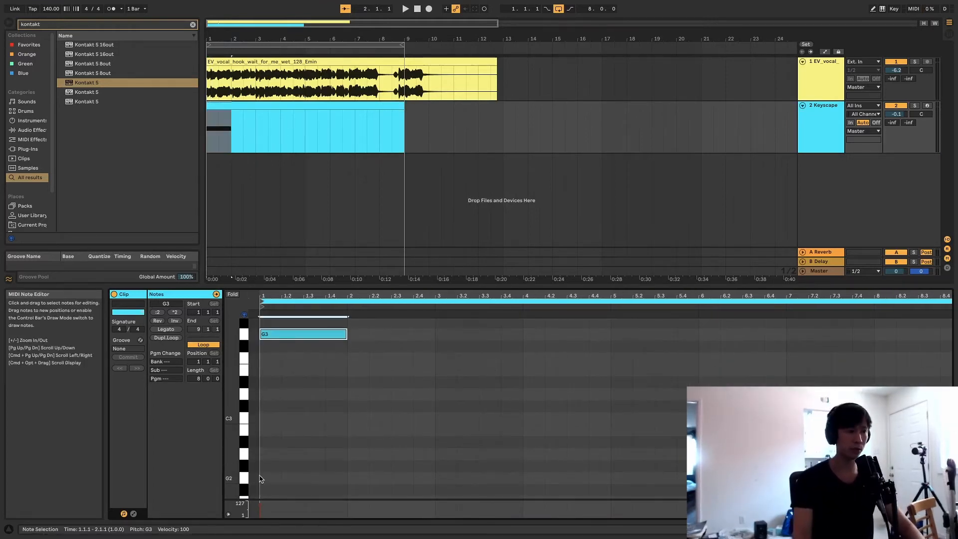
left_click(259, 436)
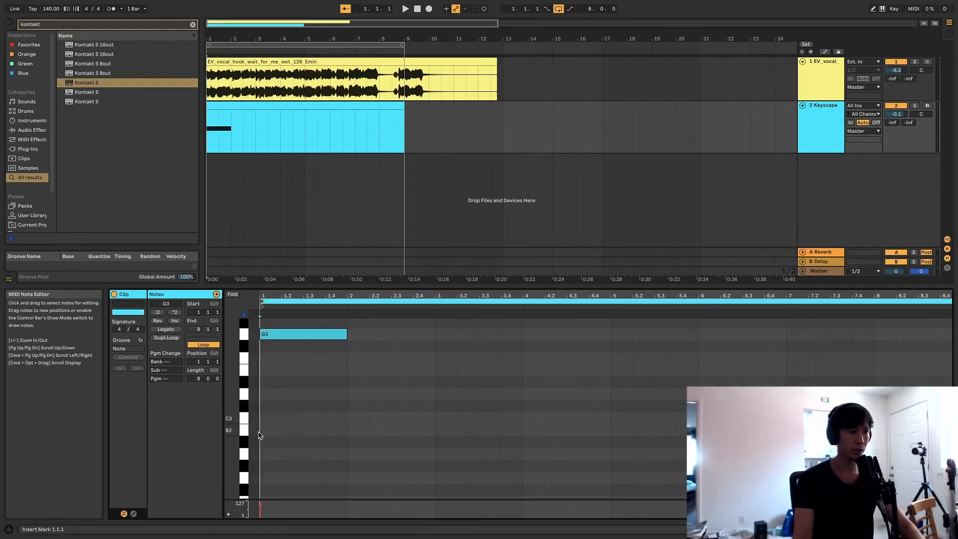
double_click(262, 370)
left_click_drag(270, 370, 293, 441)
key("shift+Down")
Step: Duplicate the G3 note three times so it repeats across the first four bars
scroll(345, 369, "up", 6)
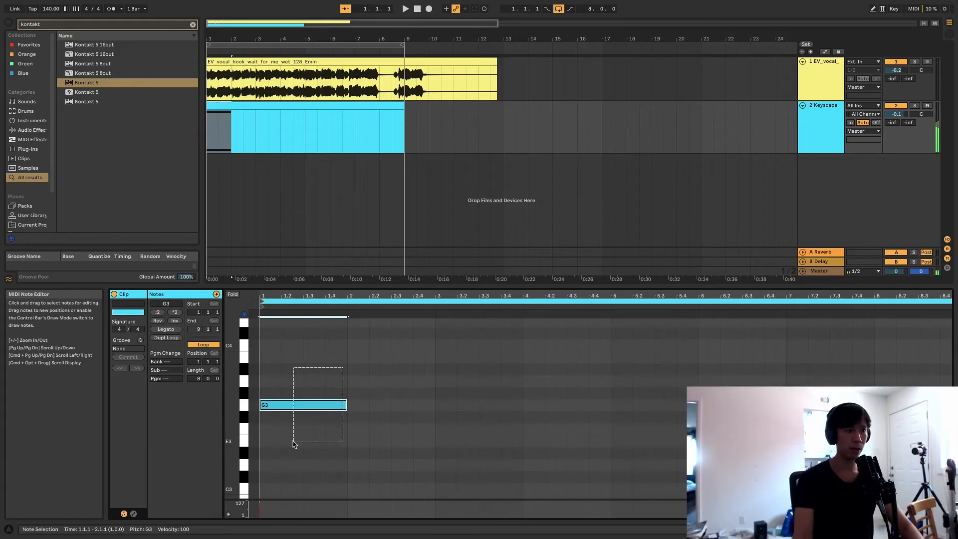
key("super+d")
key("super+d")
key("super+d")
scroll(324, 440, "down", 3)
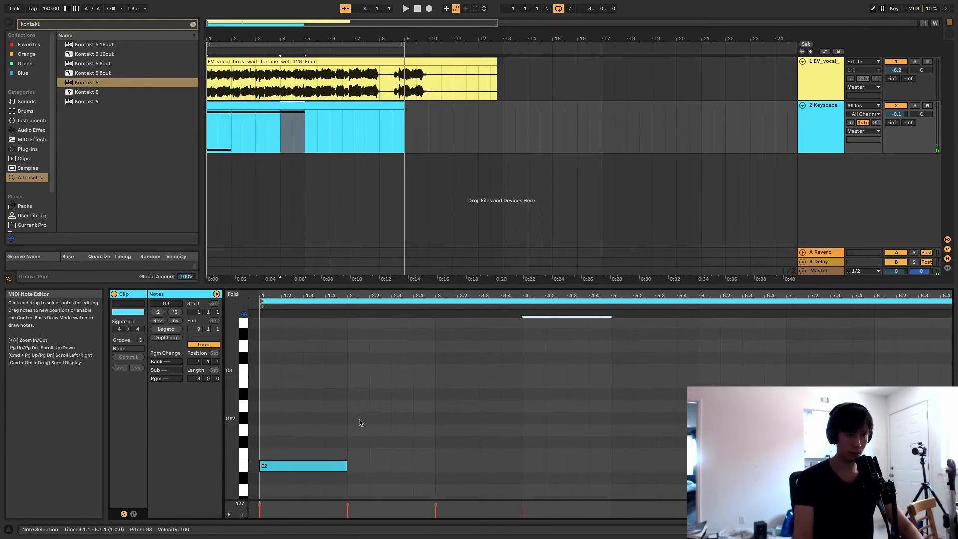
Step: Add a one-bar C2 bass note in bar 2 and a one-bar G2 in bar 3
scroll(351, 439, "up", 2)
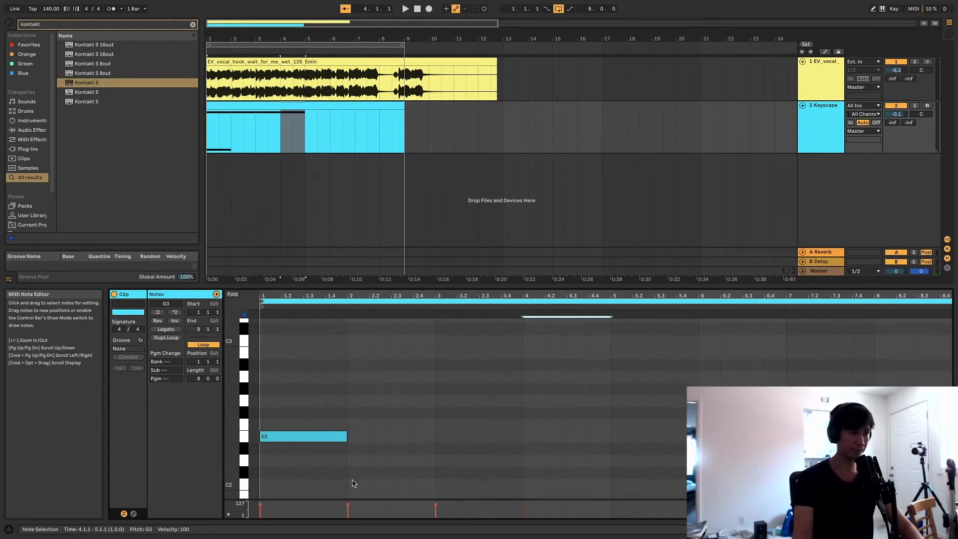
double_click(352, 470)
left_click_drag(356, 471, 434, 462)
double_click(439, 388)
left_click_drag(441, 388, 523, 388)
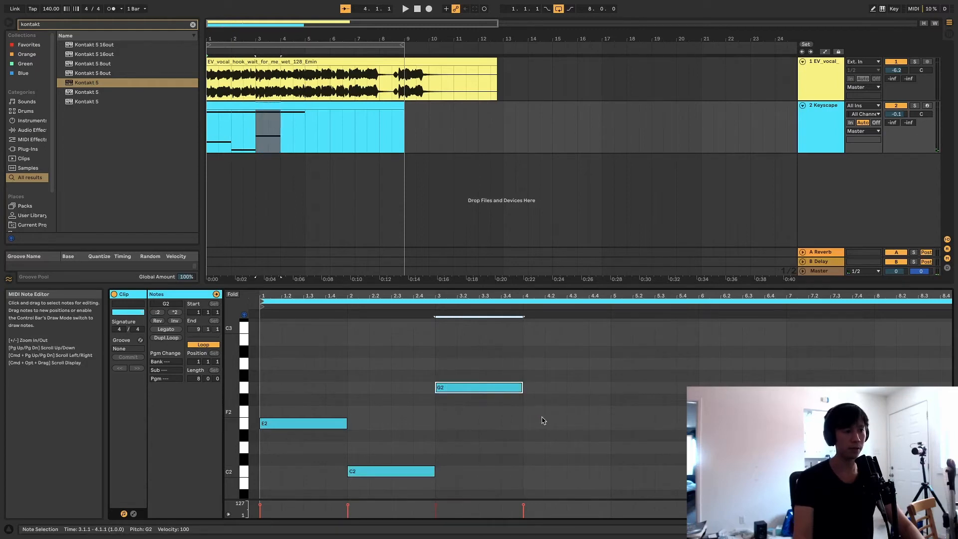
Step: Add a one-bar D2 bass note in bar 4 and play the four-bar bass line under the repeated G3
double_click(530, 447)
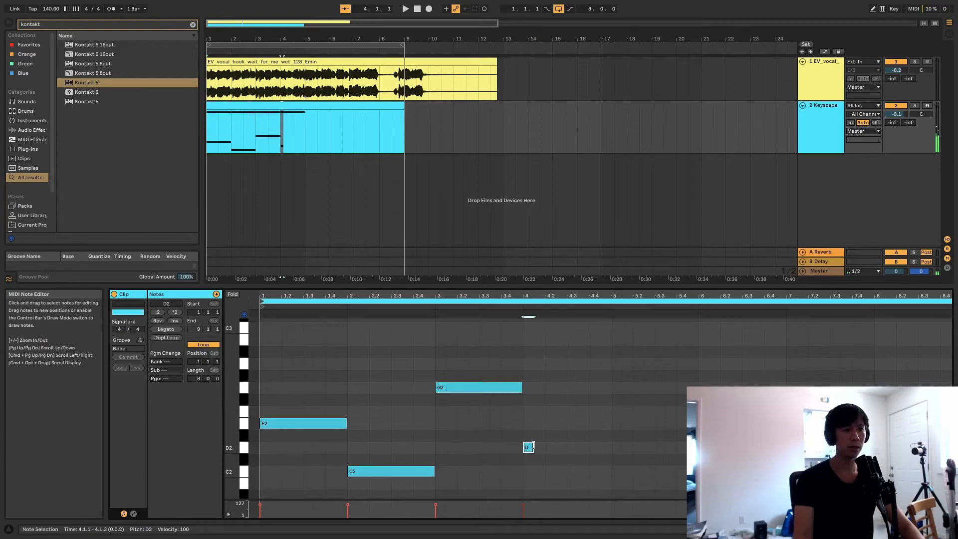
left_click_drag(532, 447, 609, 444)
scroll(608, 442, "up", 5)
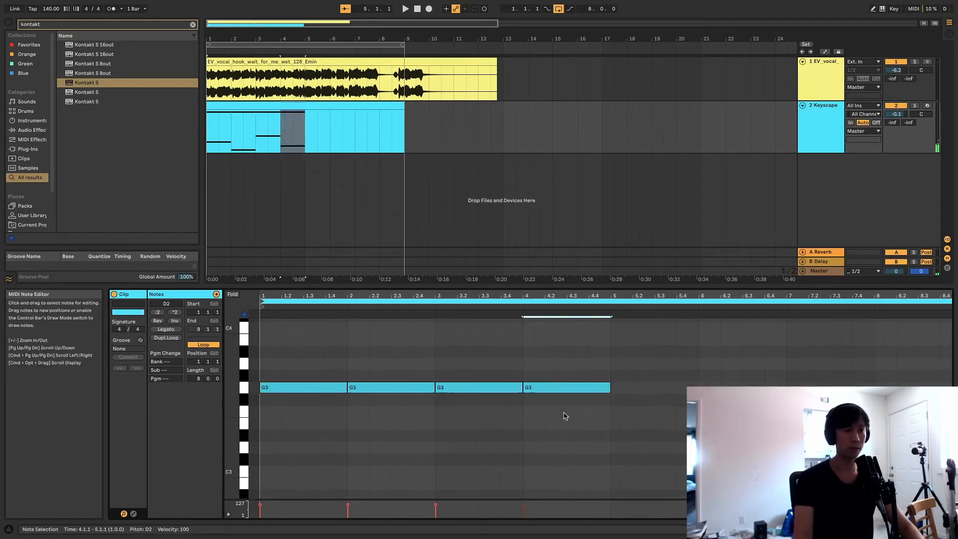
key("space")
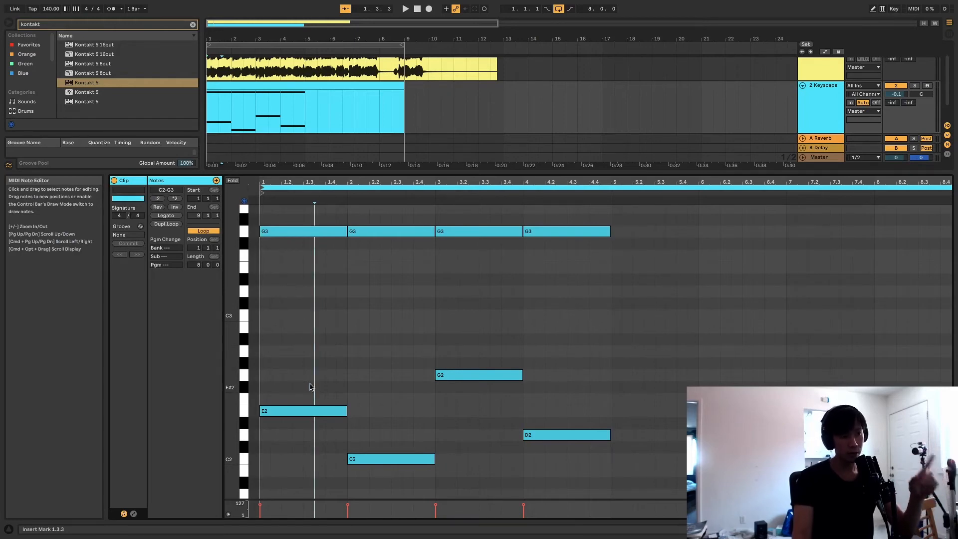
left_click(314, 409)
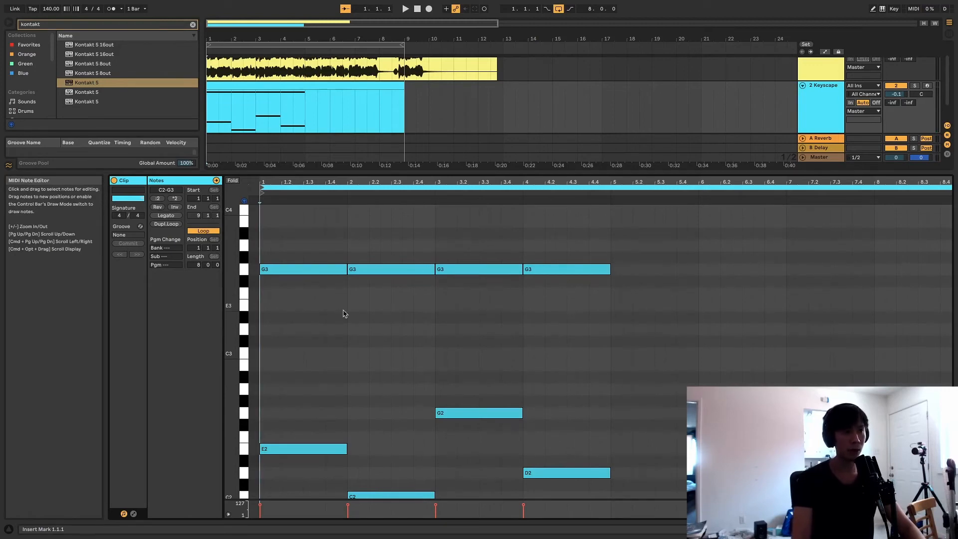
Step: Add one-bar D3 notes in bars 1 and 2 between the G3 and the bass notes, and play them back
double_click(267, 329)
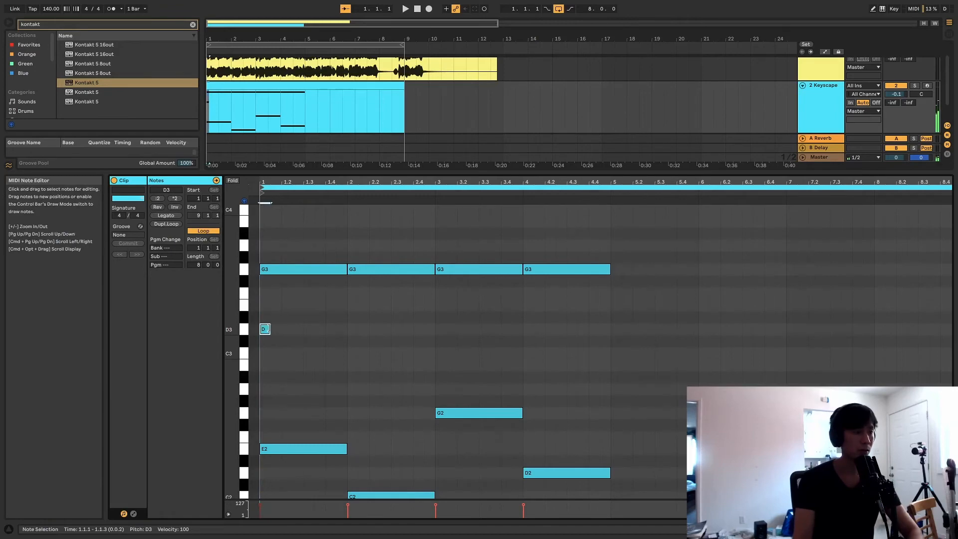
left_click_drag(268, 329, 347, 329)
key("space")
double_click(352, 353)
left_click(348, 355)
left_click_drag(348, 351, 419, 336)
key("space")
left_click(446, 329)
key("space")
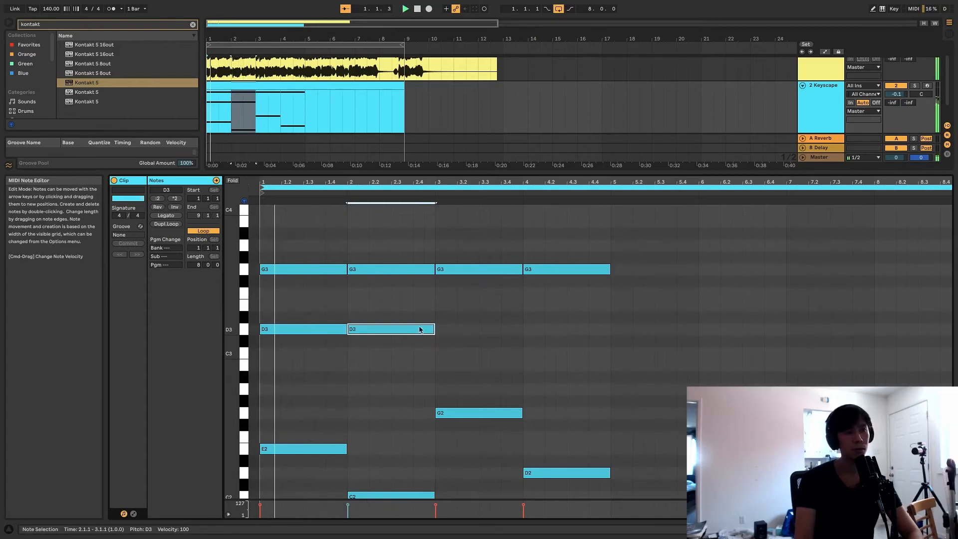
Step: Add one-bar D3 notes in bars 3 and 4 beneath the repeated G3
double_click(447, 329)
left_click_drag(445, 332, 525, 333)
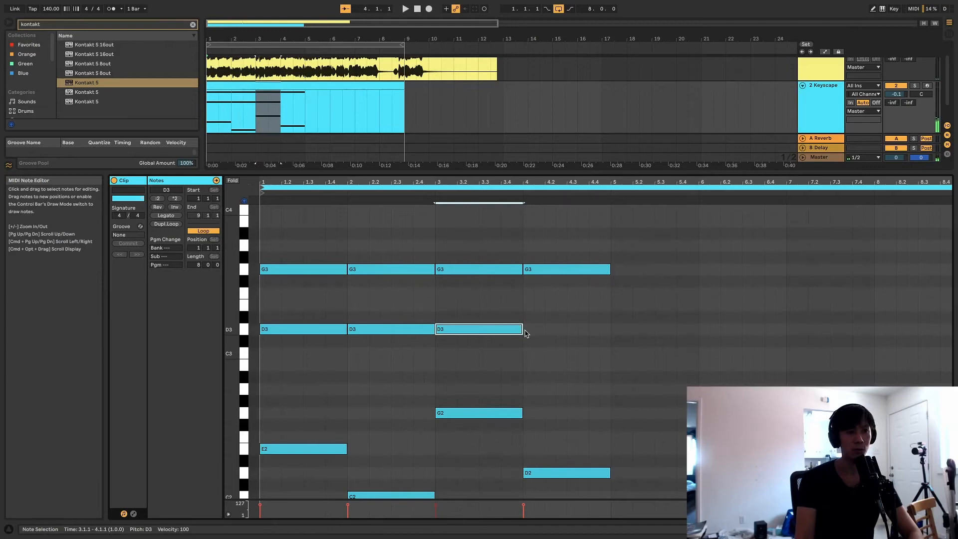
double_click(532, 329)
left_click_drag(532, 330, 610, 328)
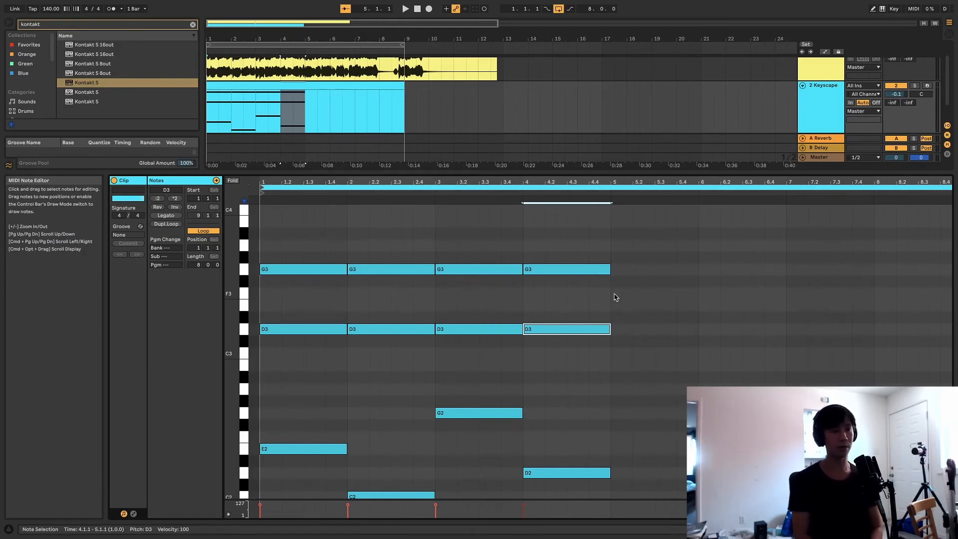
Step: Add a one-bar F#3 in bar 4 directly beneath the G3 and play the progression with the vocal
left_click(532, 281)
double_click(532, 281)
key("space")
left_click_drag(534, 281, 610, 281)
scroll(474, 366, "down", 3)
scroll(472, 365, "up", 4)
scroll(469, 363, "down", 1)
scroll(464, 361, "up", 3)
scroll(465, 360, "down", 4)
scroll(464, 361, "up", 1)
scroll(464, 361, "down", 1)
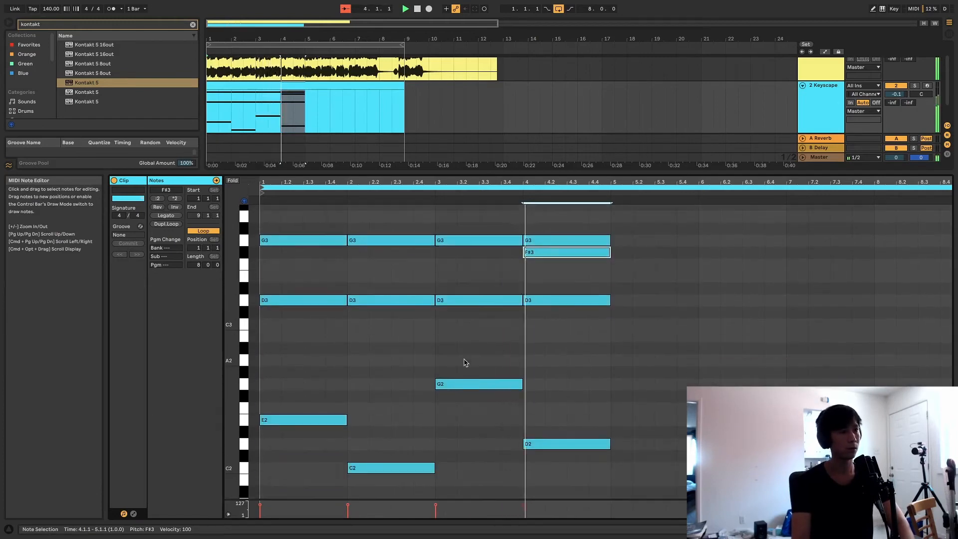
scroll(465, 361, "down", 3)
scroll(466, 362, "up", 4)
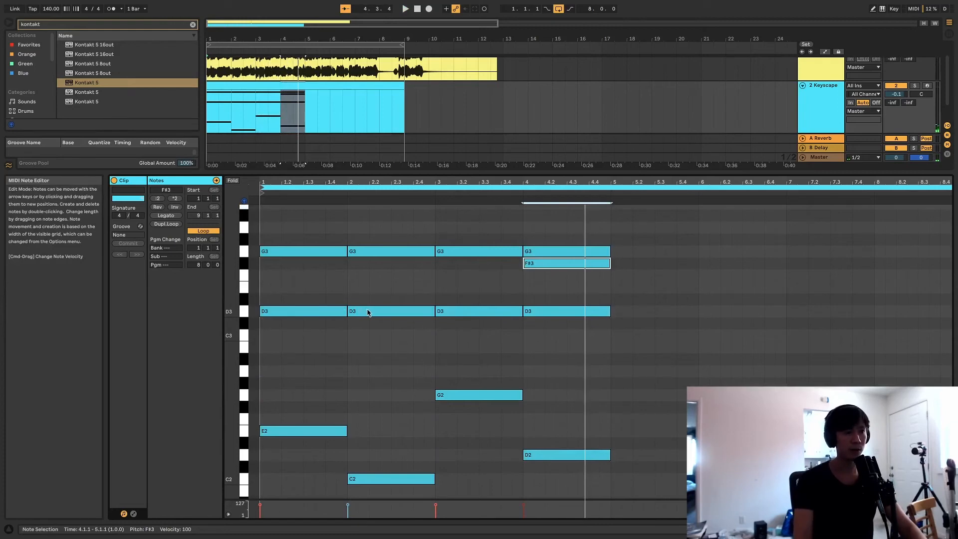
key("space")
Step: Copy the four bass notes E2, C2, G2 and D2 up one octave and play the chords
left_click_drag(603, 386, 273, 514)
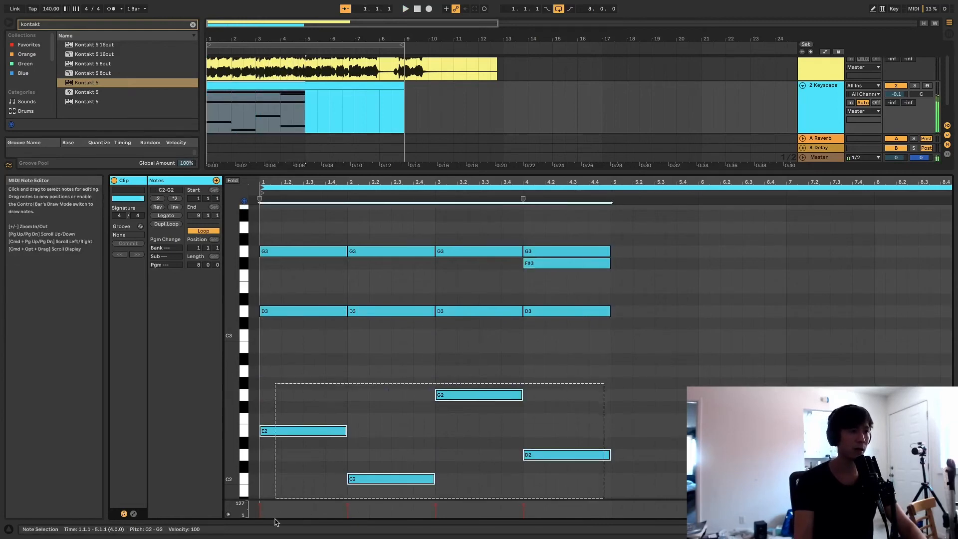
left_click_drag(305, 429, 303, 287)
key("space")
scroll(414, 386, "up", 1)
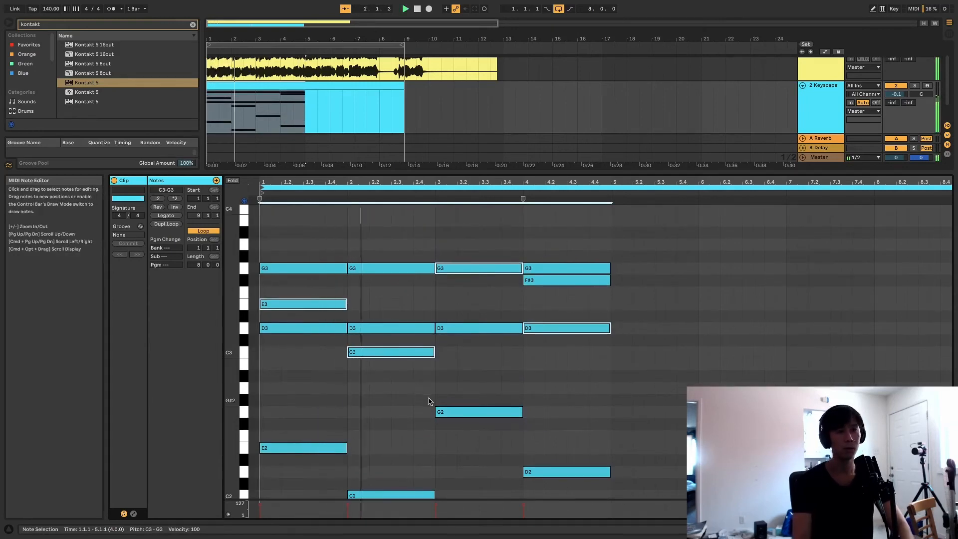
left_click(432, 368)
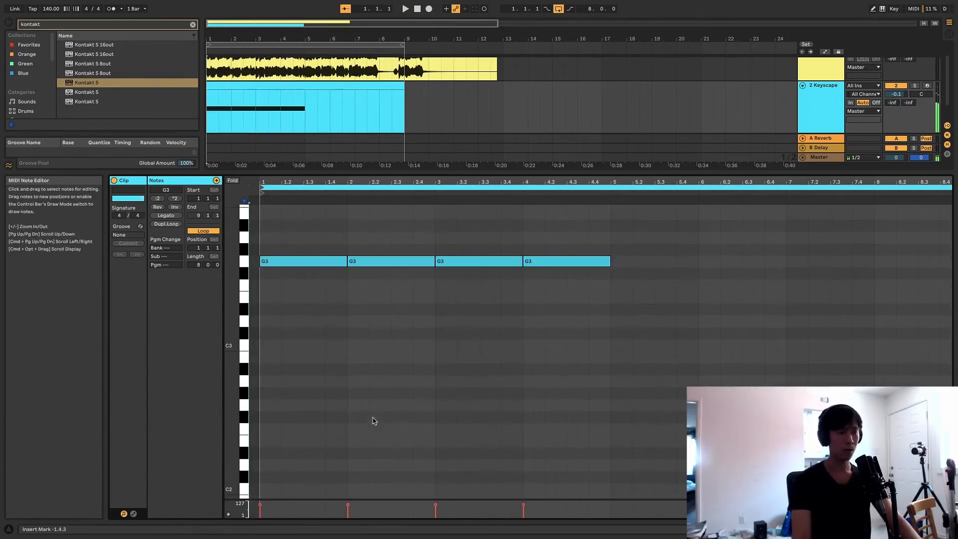
Step: Add one-bar G1 and A1 bass notes in bars 1 and 2 under the repeated G3
scroll(374, 422, "down", 3)
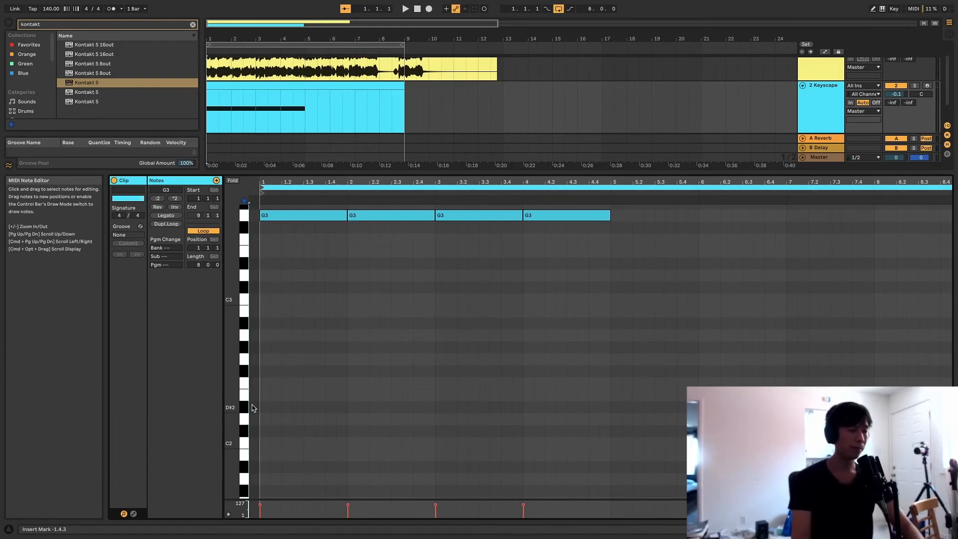
scroll(262, 446, "down", 2)
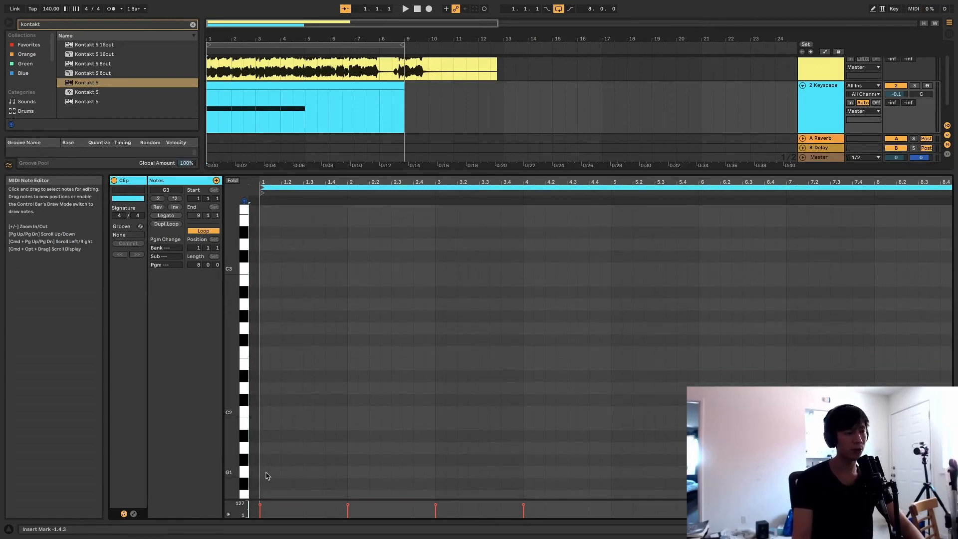
double_click(267, 472)
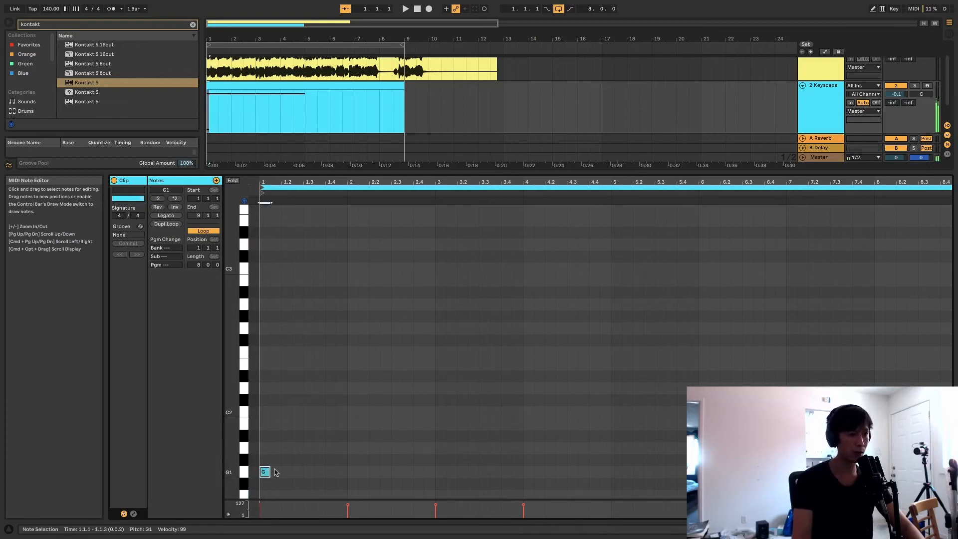
left_click_drag(269, 471, 435, 448)
double_click(362, 449)
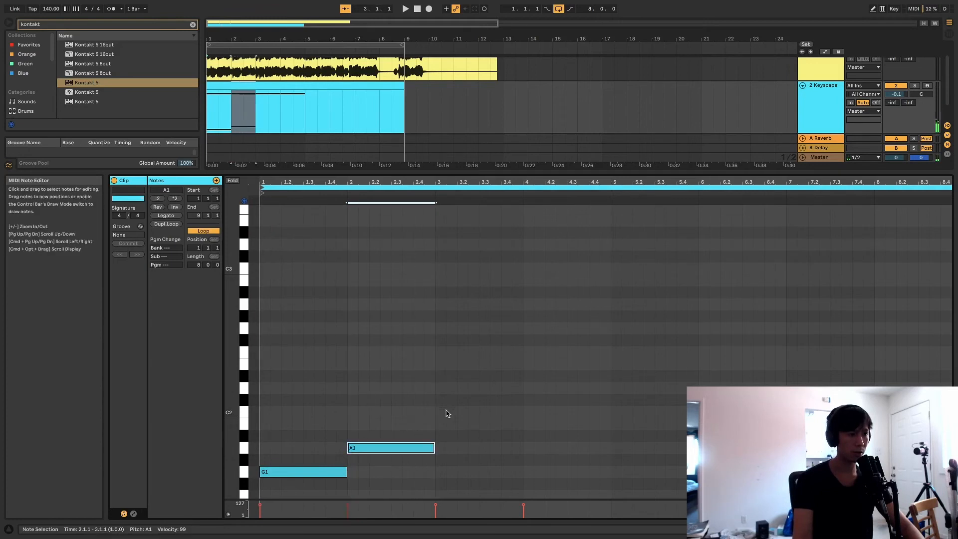
Step: Add a one-bar C2 bass note in bar 3 and play the new bass line with the vocal
double_click(448, 412)
left_click_drag(451, 412, 523, 402)
key("space")
scroll(523, 402, "up", 3)
scroll(523, 403, "down", 3)
scroll(524, 403, "up", 2)
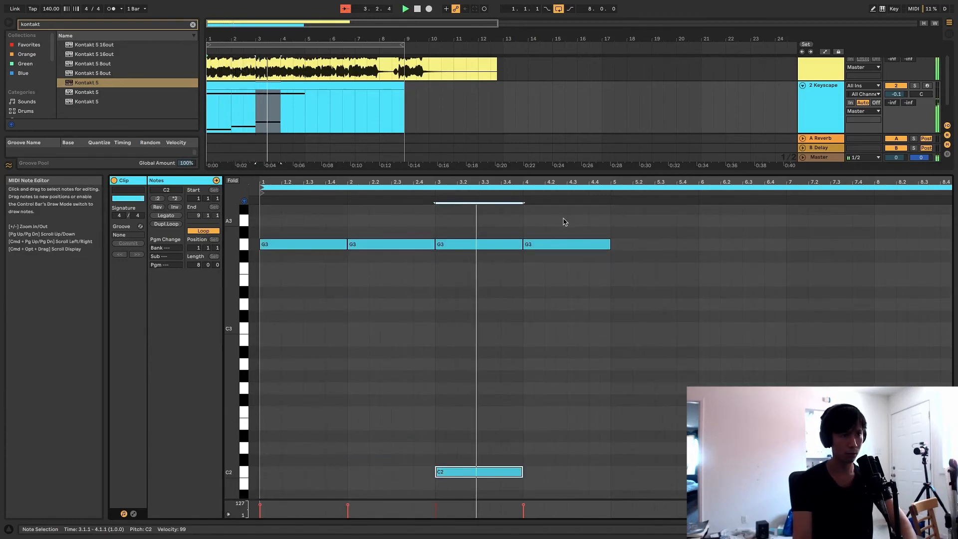
Step: Delete the G3 in bar 4 and stretch the C2 bass note to two bars
left_click(555, 244)
key("Delete")
left_click_drag(522, 470, 612, 468)
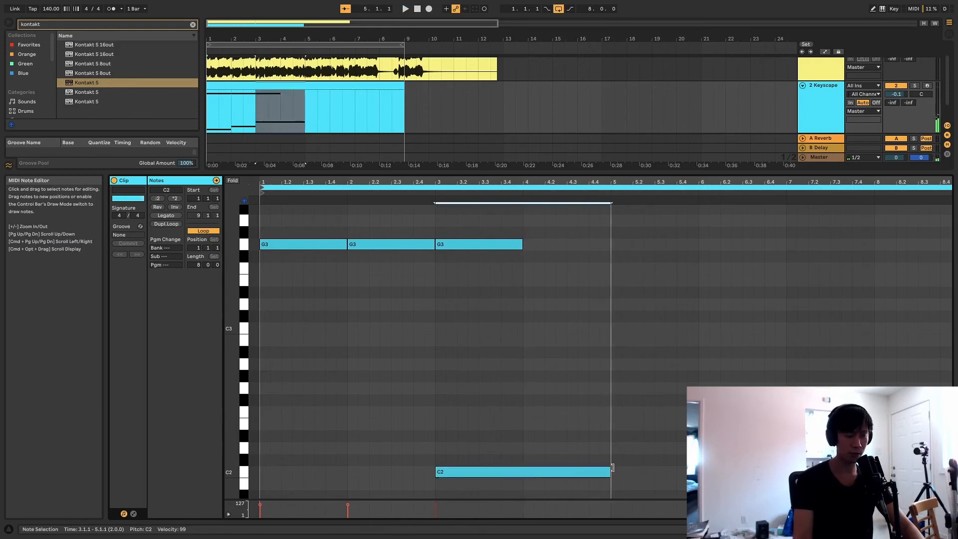
Step: Stretch the bar 3 G3 to two bars and duplicate the four-bar pattern into bars 5 to 8
scroll(442, 425, "down", 2)
scroll(507, 300, "up", 4)
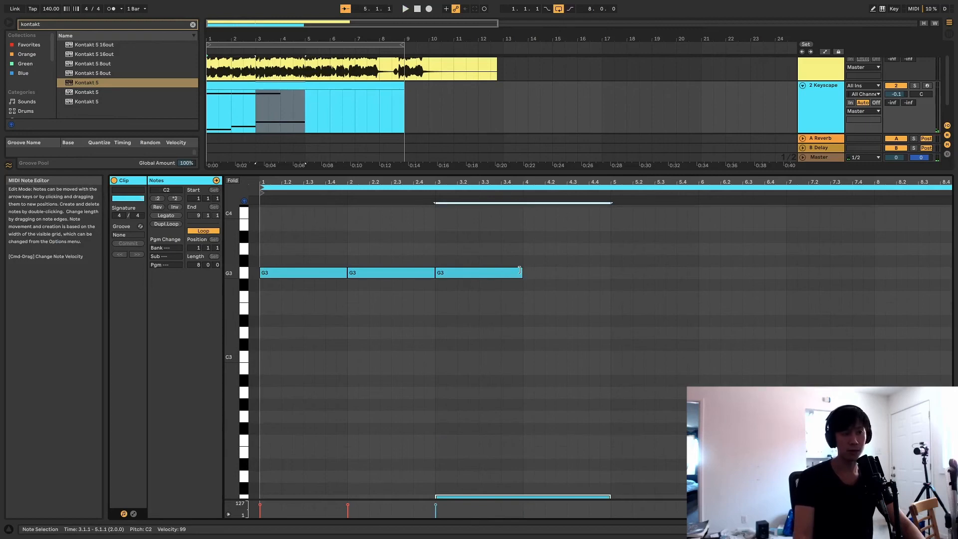
left_click_drag(521, 271, 611, 273)
scroll(460, 313, "down", 8)
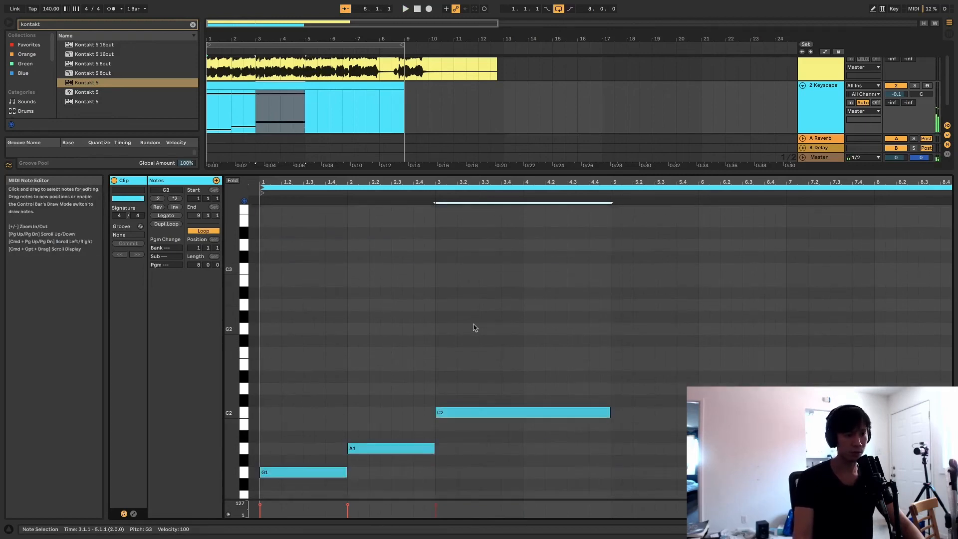
left_click_drag(449, 172, 449, 74)
key("ctrl+d")
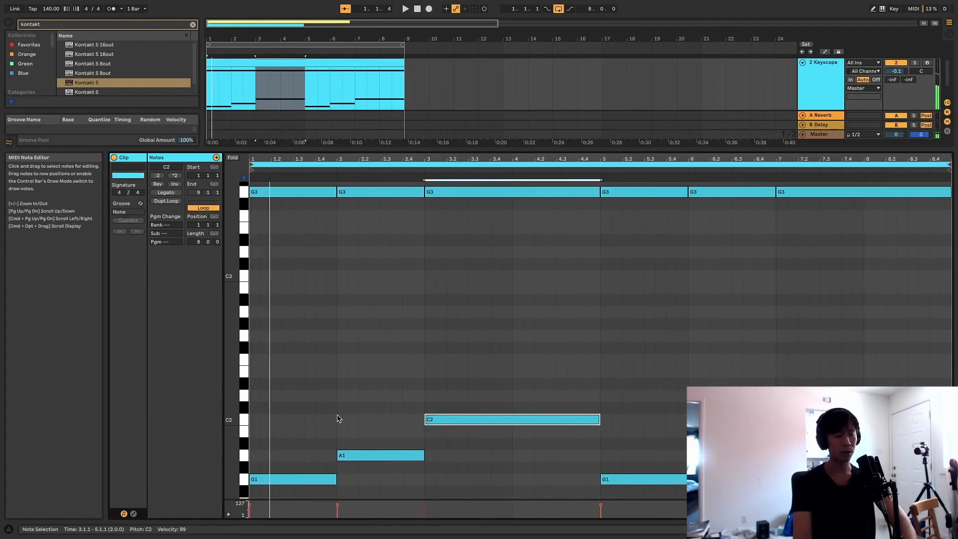
Step: Try a one-bar D2 bass note in bar 4 with the C2 shortened to bar 3 only
double_click(523, 396)
left_click_drag(523, 396, 600, 386)
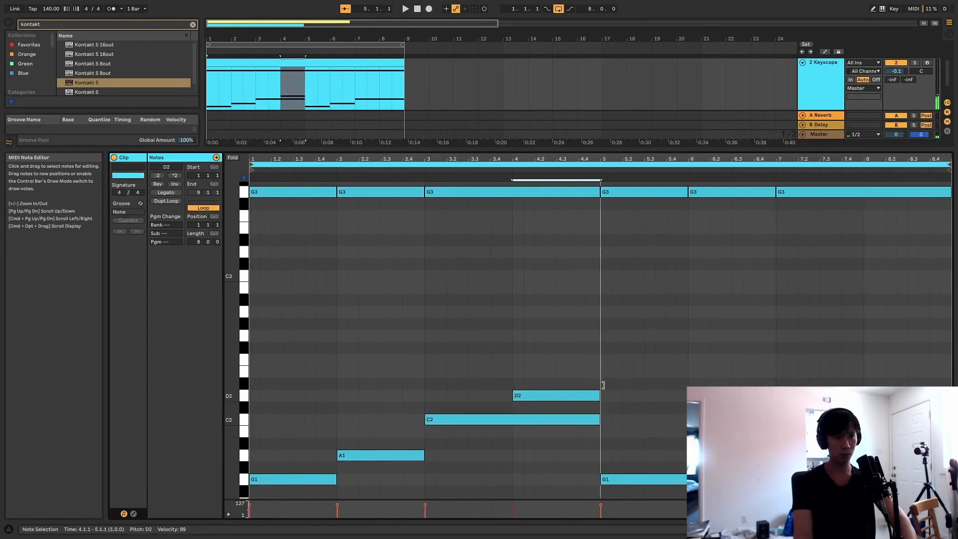
left_click_drag(600, 420, 512, 419)
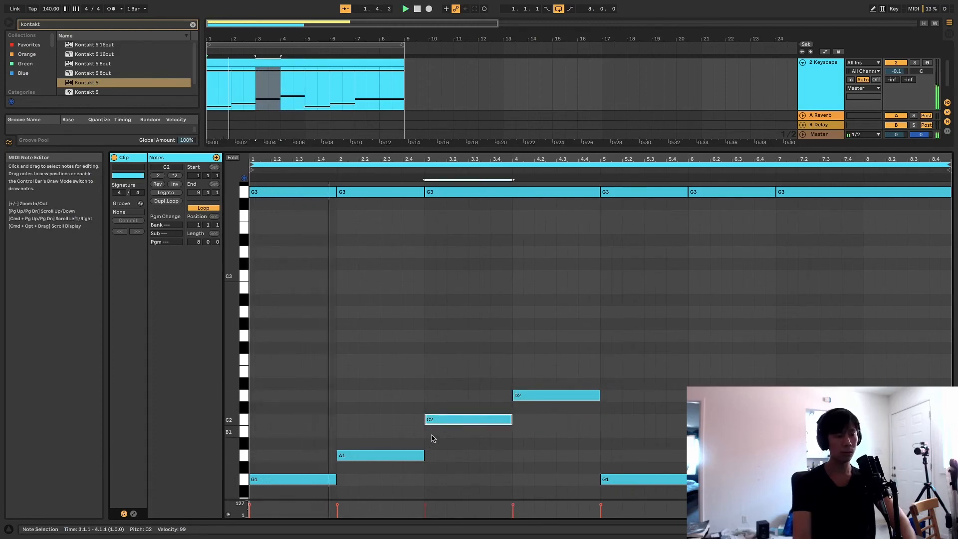
scroll(464, 394, "up", 2)
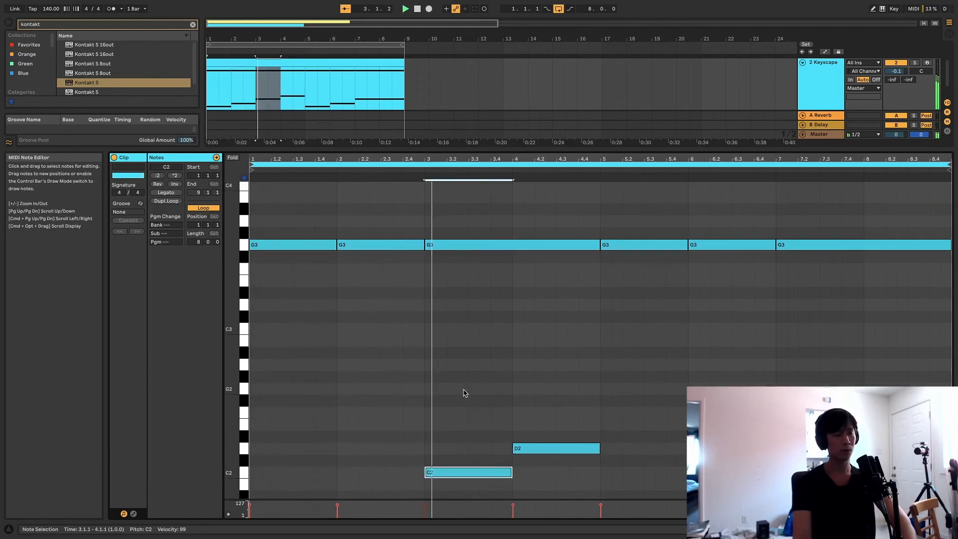
scroll(465, 393, "down", 4)
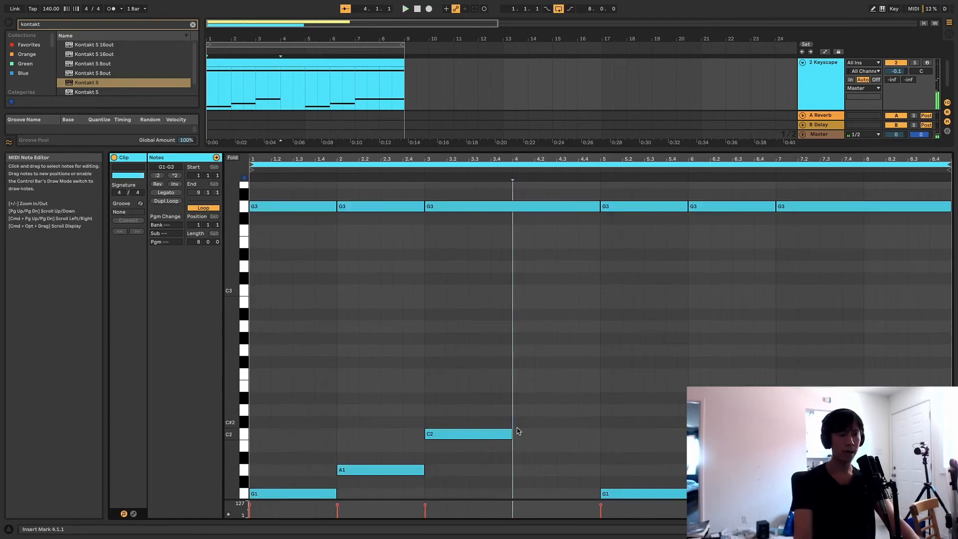
left_click_drag(511, 434, 597, 432)
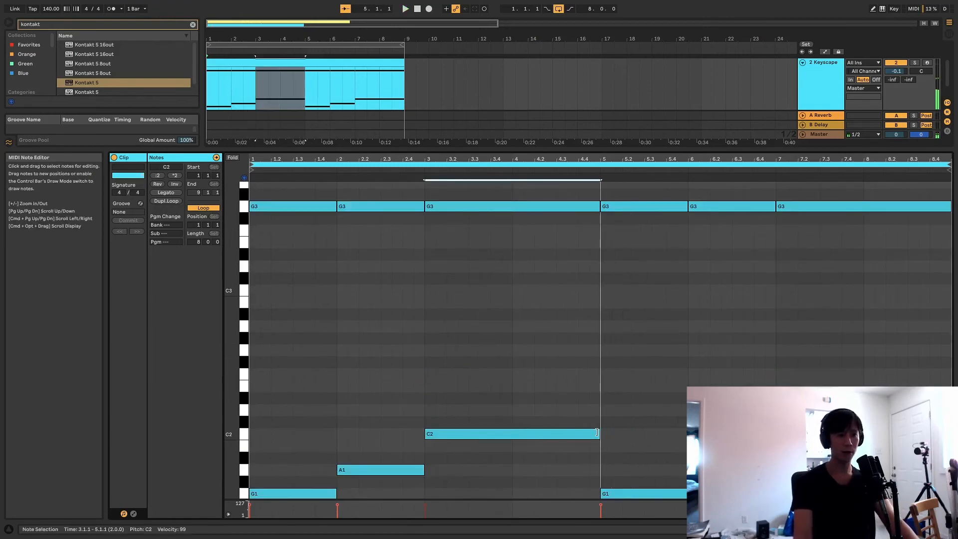
Step: Add D3 notes beneath the first four bars of G3: one bar each in bars 1 and 2, two bars from bar 3
left_click(289, 331)
scroll(289, 330, "up", 3)
scroll(289, 329, "down", 6)
scroll(287, 334, "up", 3)
scroll(288, 331, "up", 3)
scroll(253, 311, "down", 3)
scroll(253, 312, "up", 3)
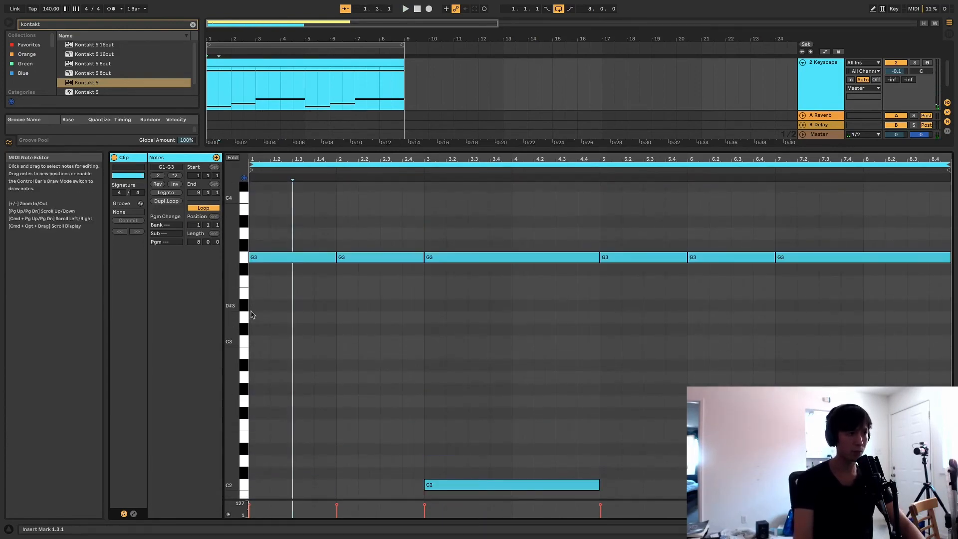
double_click(253, 319)
scroll(303, 294, "down", 1)
left_click_drag(258, 318, 424, 311)
double_click(343, 311)
double_click(430, 295)
left_click_drag(435, 294, 601, 282)
Step: Add a one-bar D4 in bar 1 and a C4 lasting 0.3.2 in bar 2 above the G3 notes, and play them
scroll(349, 259, "up", 2)
double_click(255, 231)
scroll(260, 239, "up", 3)
left_click_drag(259, 302, 336, 303)
double_click(343, 336)
left_click_drag(346, 337, 412, 337)
left_click_drag(300, 312, 319, 277)
left_click_drag(402, 338, 398, 300)
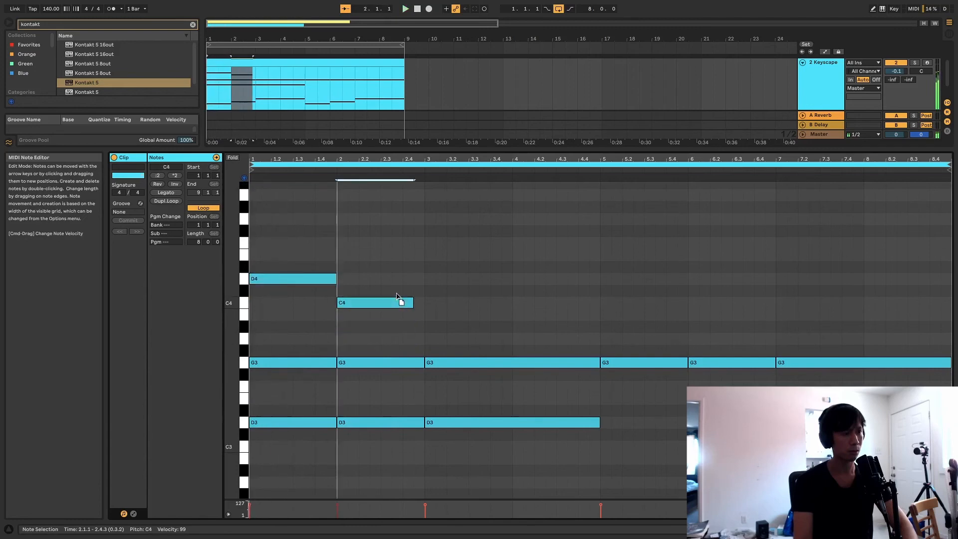
key("space")
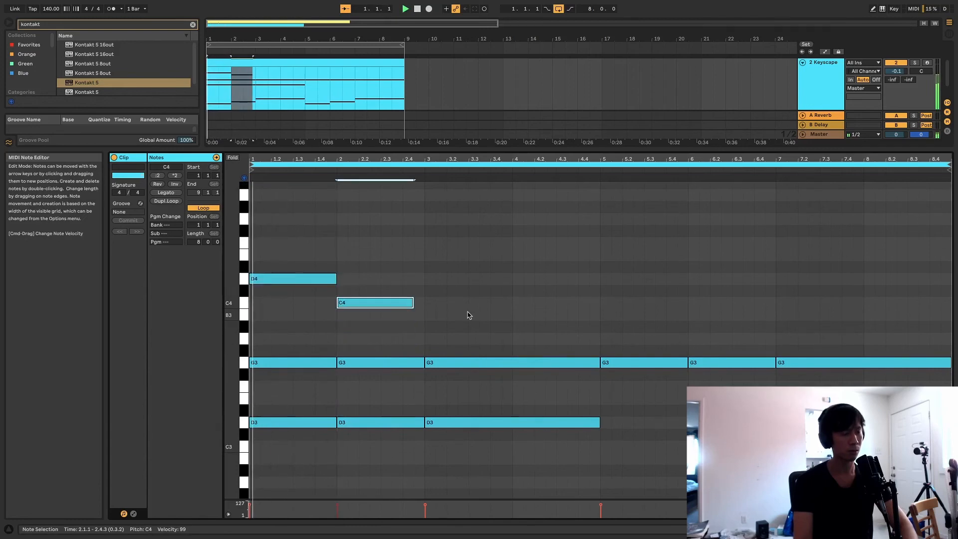
Step: Add a two-bar B3 starting at bar 3 and extend the C4 to fill bar 2
double_click(430, 315)
left_click_drag(436, 314, 605, 302)
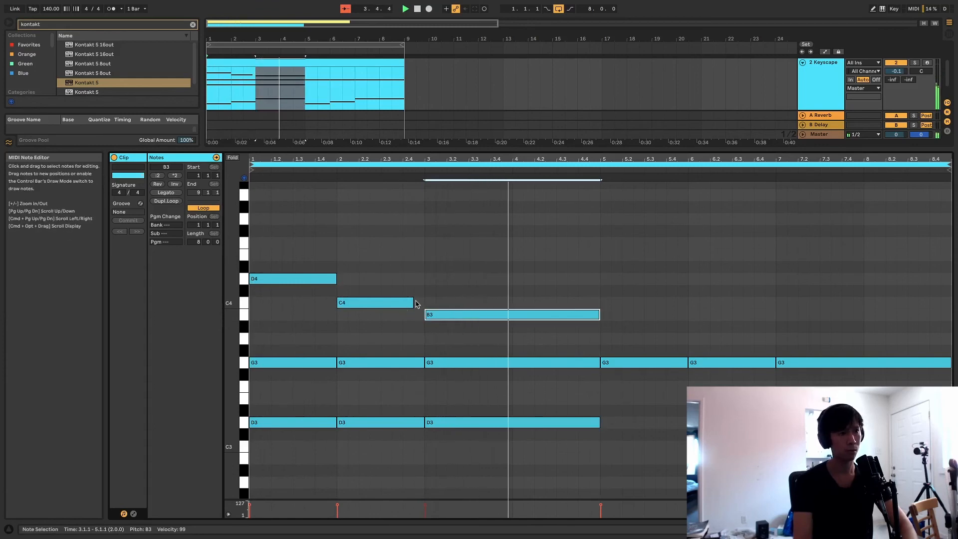
mouse_move(412, 303)
left_mouse_down()
mouse_move(435, 303)
mouse_move(425, 303)
left_mouse_up()
Step: Duplicate the upper melody and the D3 notes from bars 1 to 4 into bars 5 to 8
scroll(564, 299, "up", 1)
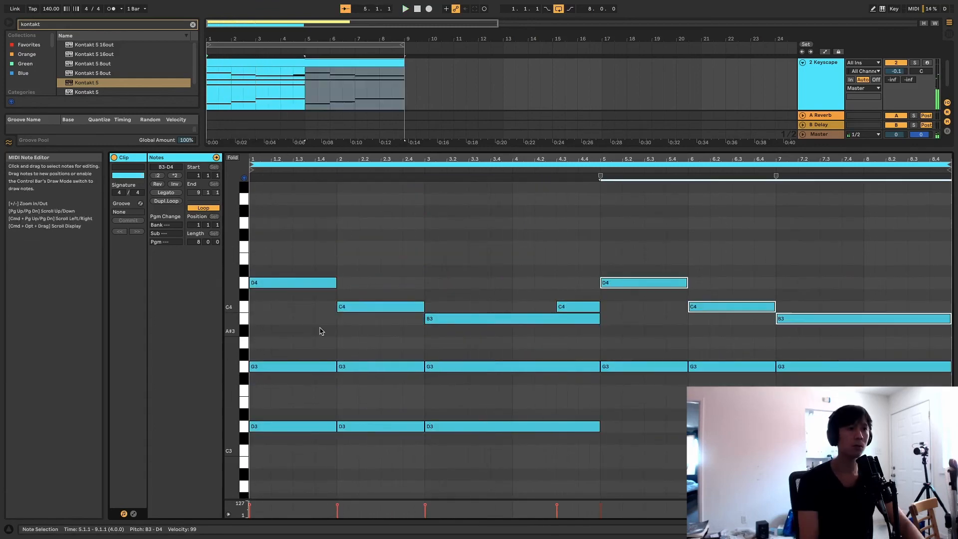
scroll(322, 327, "down", 5)
scroll(330, 289, "up", 2)
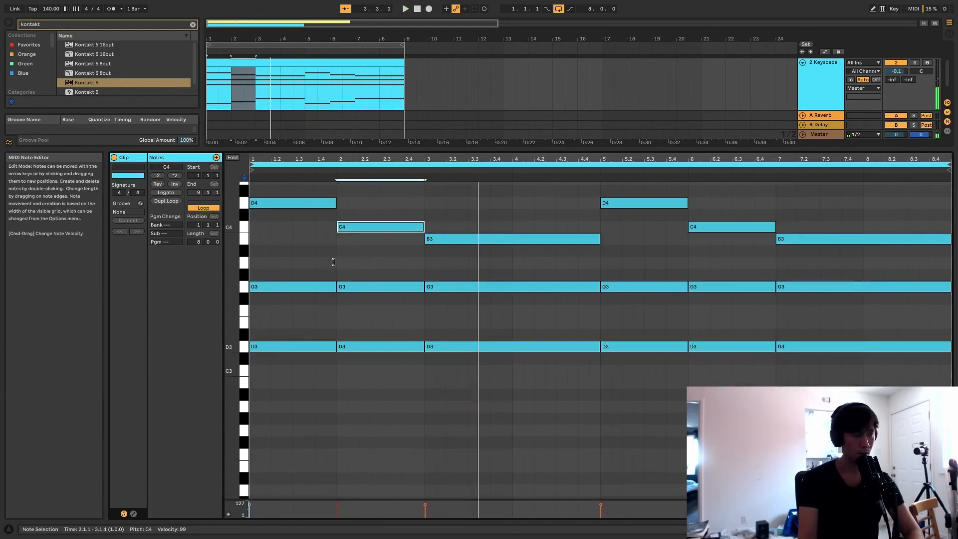
Step: Lower the bar 2 D3 note to C3 and play the progression to hear the change
scroll(333, 262, "down", 5)
scroll(339, 299, "up", 2)
scroll(449, 321, "down", 3)
left_click_drag(379, 259, 389, 288)
key("space")
scroll(381, 295, "up", 3)
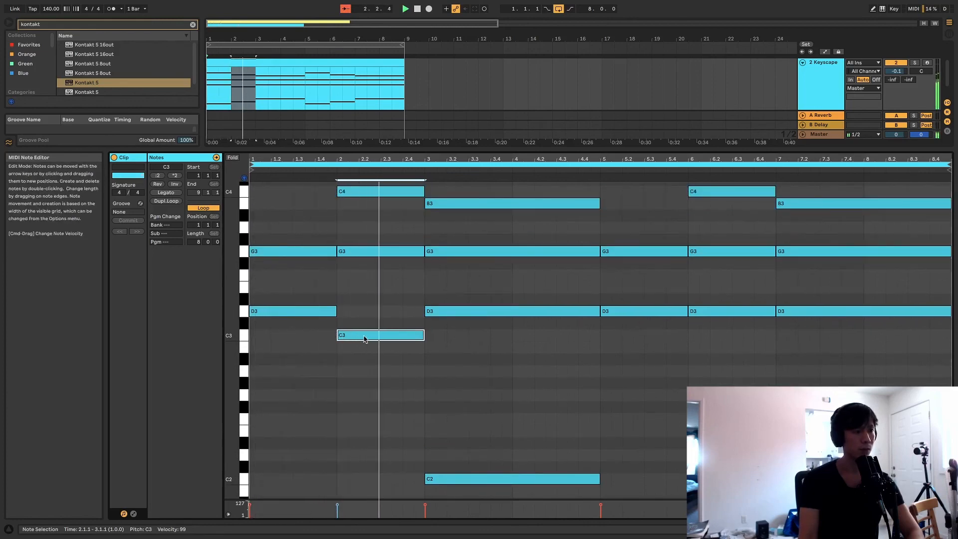
scroll(368, 331, "down", 3)
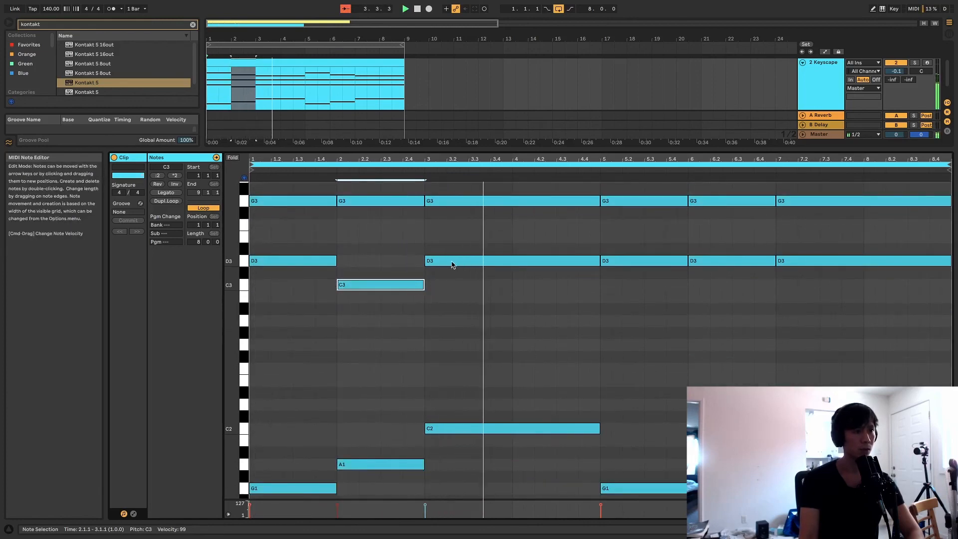
scroll(449, 264, "up", 3)
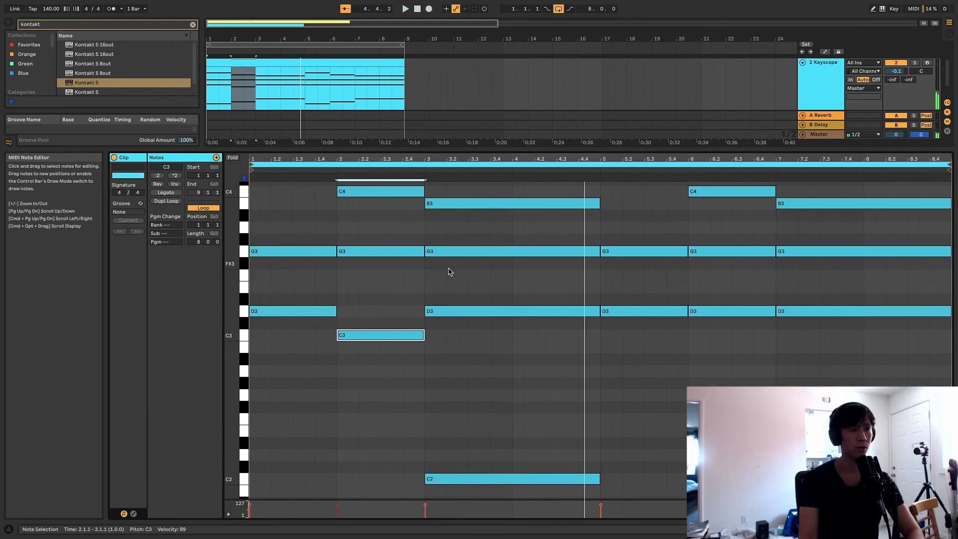
Step: Add a one-bar A3 note in bar 2 between the G3 and C4 notes, and play the progression
scroll(449, 271, "up", 3)
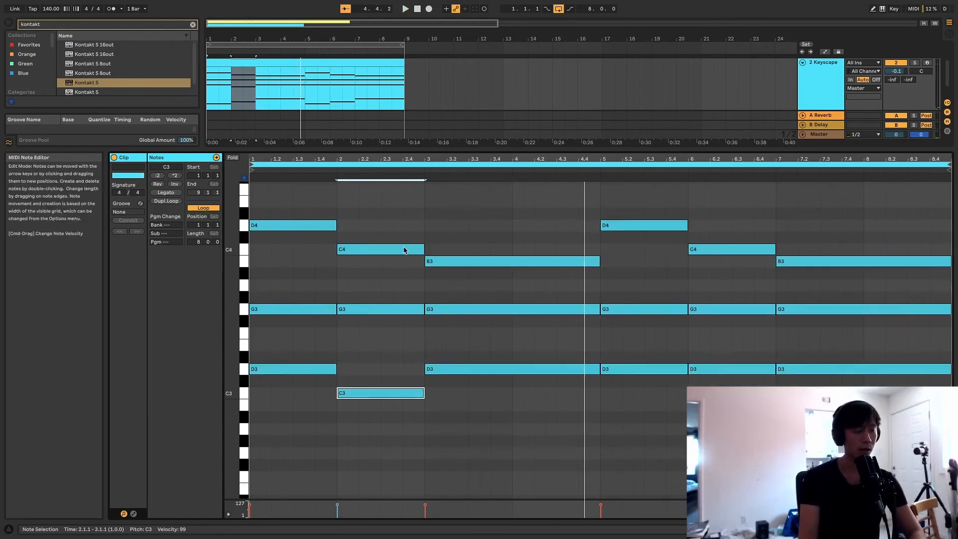
left_click(339, 285)
double_click(344, 285)
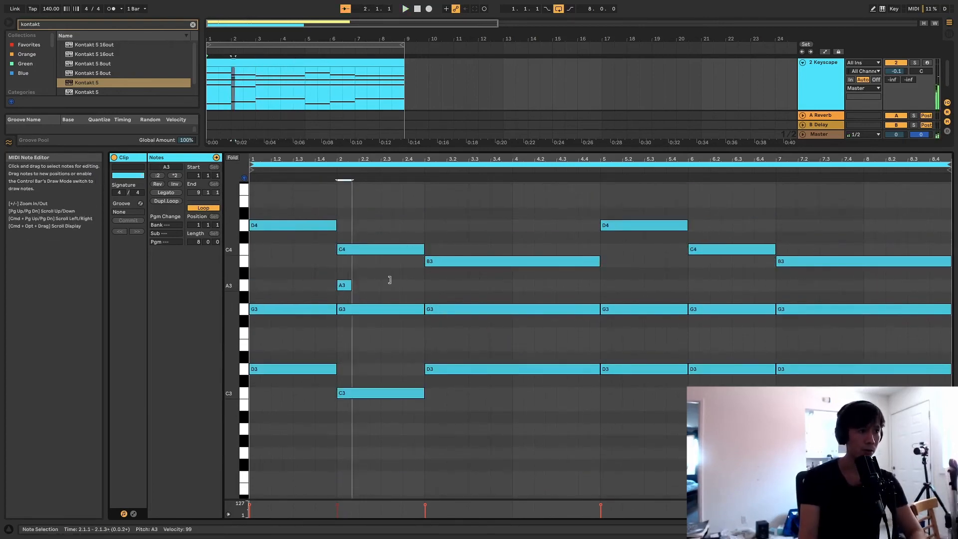
left_click_drag(360, 283, 424, 284)
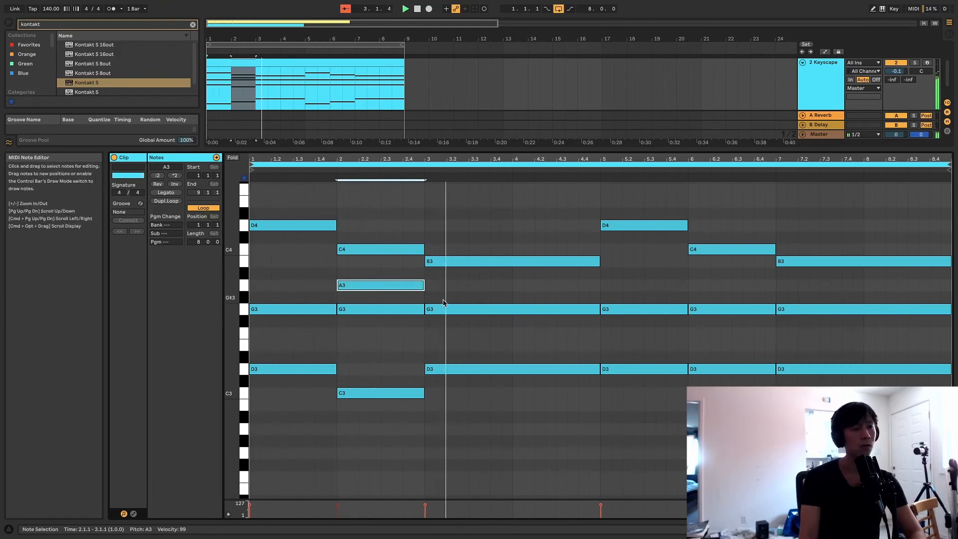
scroll(439, 324, "down", 2)
scroll(449, 317, "down", 3)
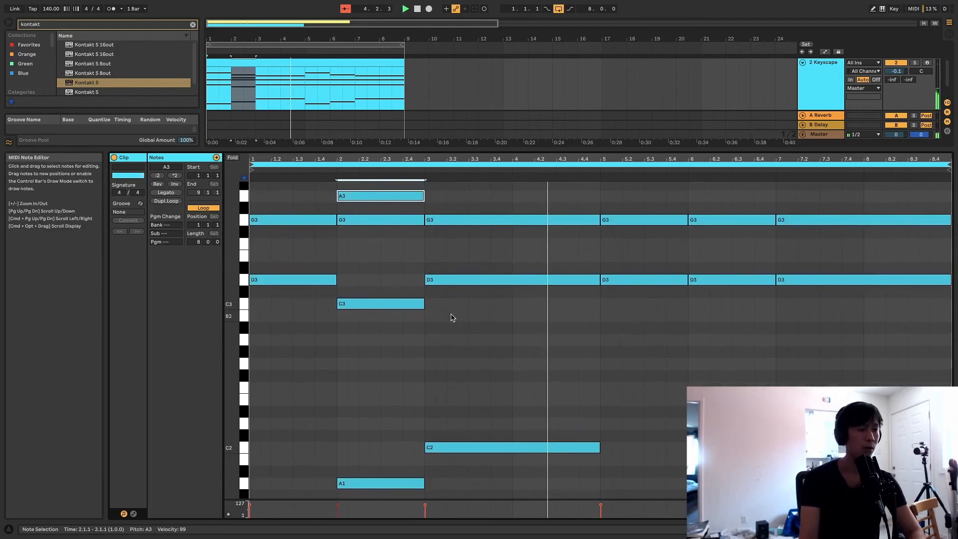